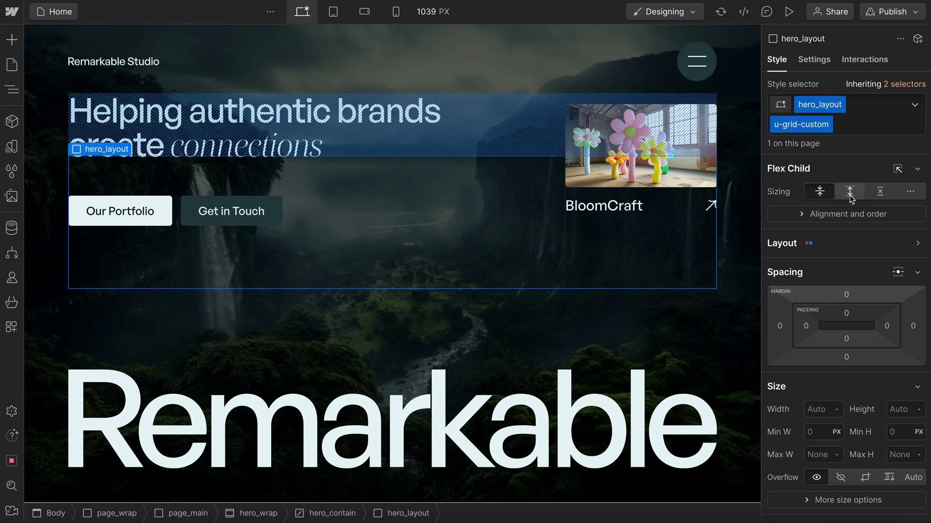
Set hero_layout to grow and give the projects Section the background-dark class
click(850, 192)
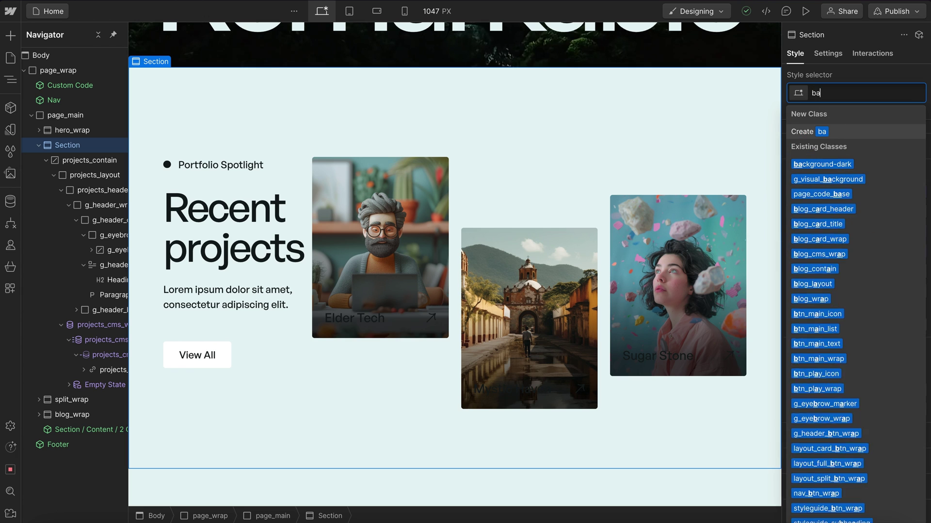
text(ck)
click(806, 164)
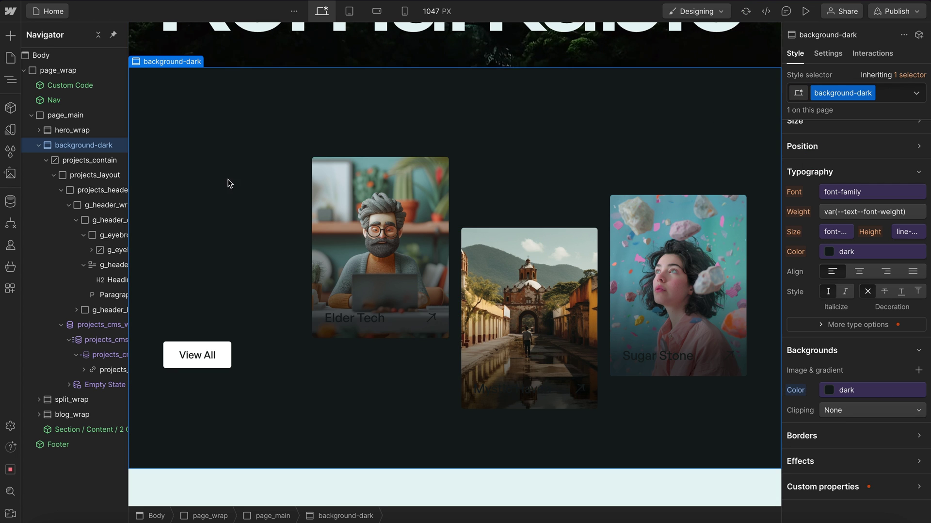
Add text-color-light to the Recent projects heading, Portfolio Spotlight eyebrow and paragraph
click(214, 227)
click(850, 93)
text(text-color-light)
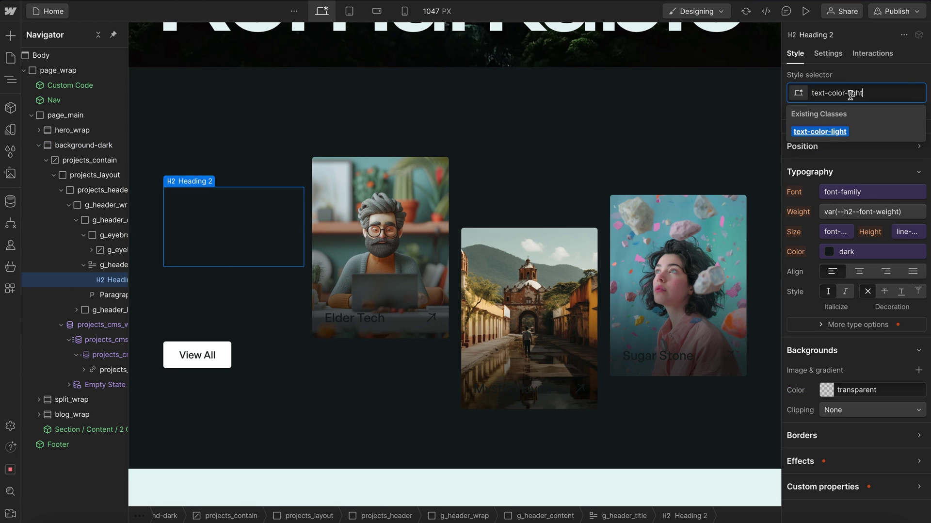
key(Return)
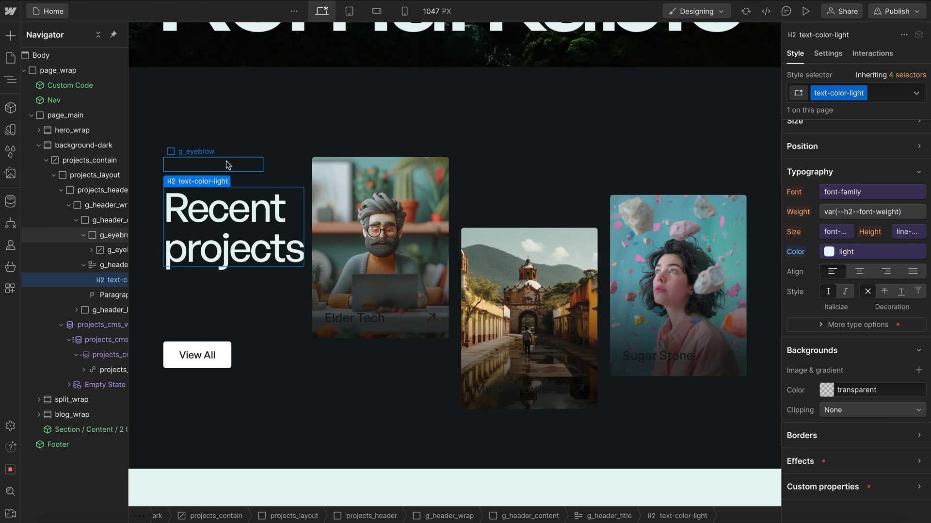
click(226, 165)
key(ctrl+Return)
key(Return)
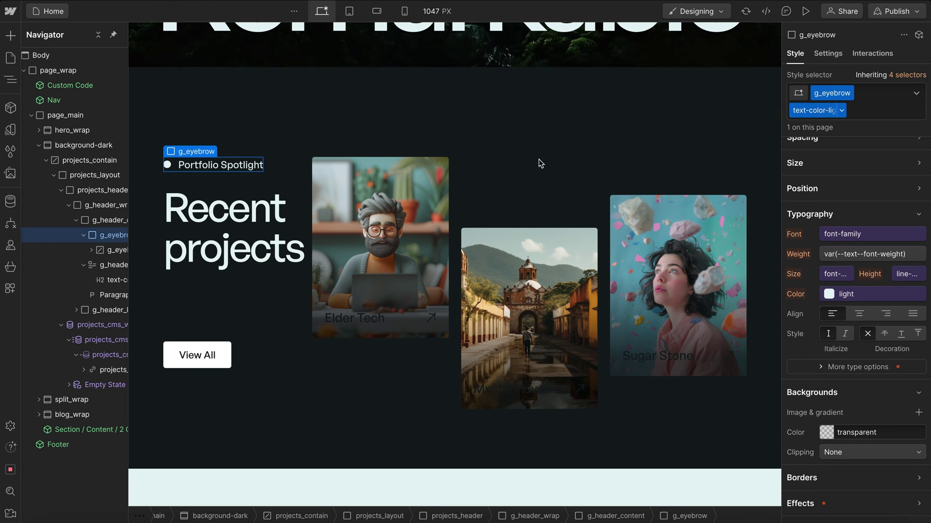
click(233, 296)
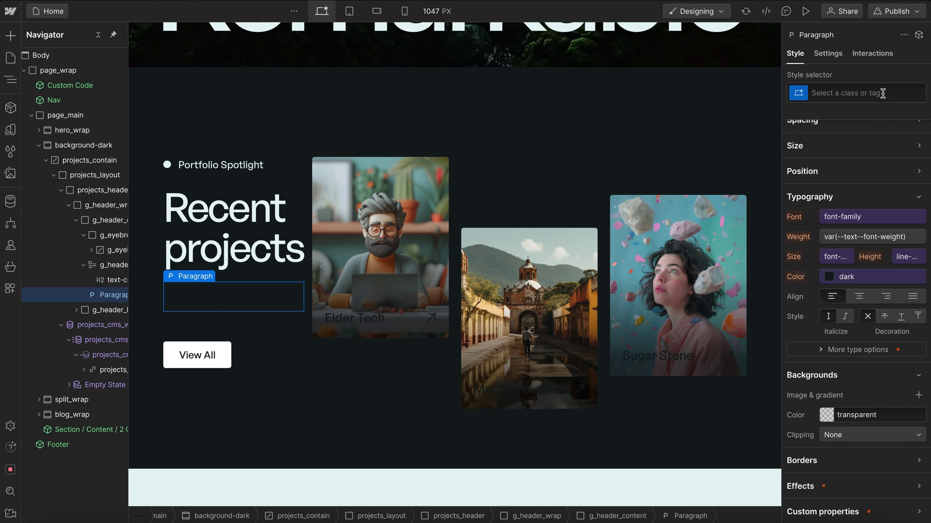
click(881, 93)
text(text-color-light)
key(Return)
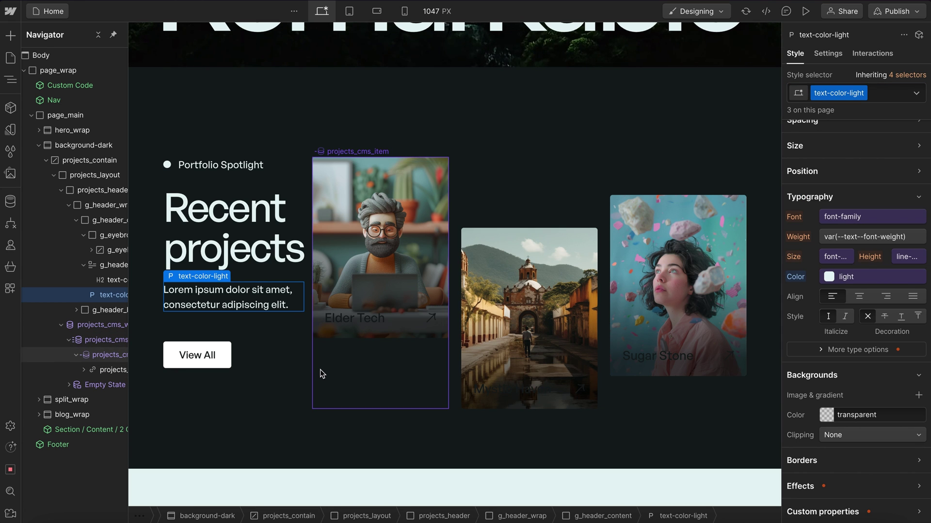
Remove text-color-light from the paragraph and style it through All Paragraphs instead
click(881, 95)
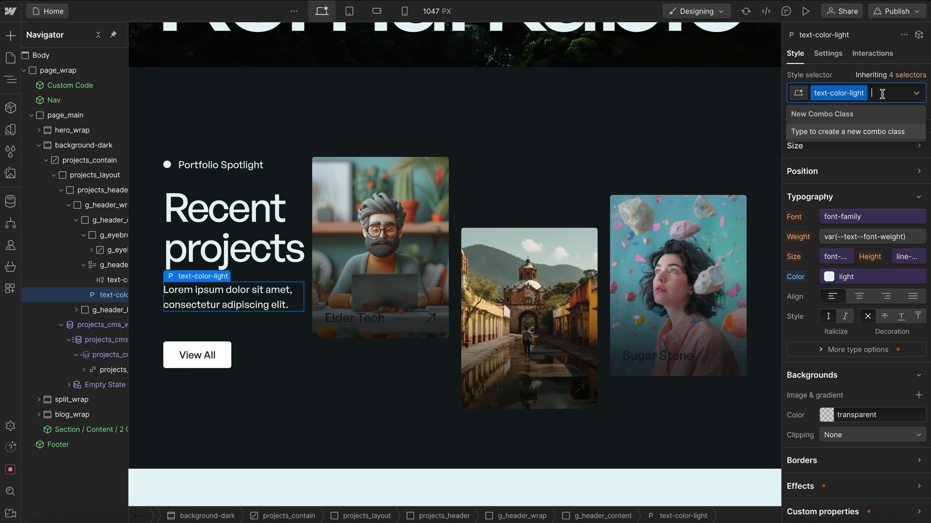
text(1)
key(BackSpace)
key(BackSpace)
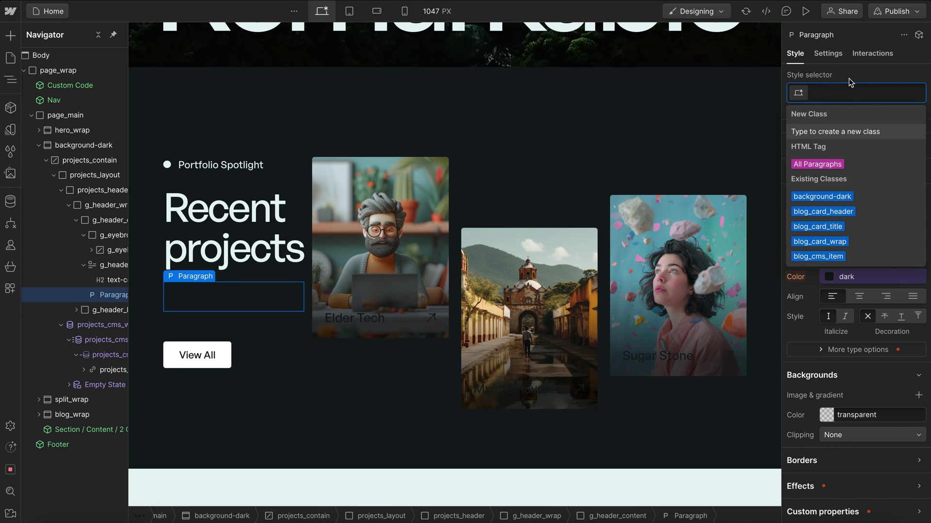
click(853, 83)
click(805, 97)
click(813, 165)
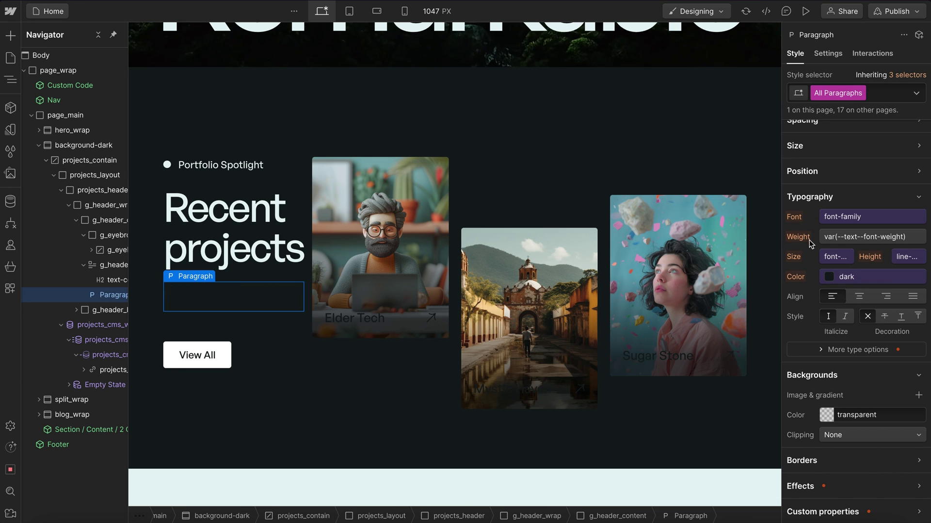
click(796, 277)
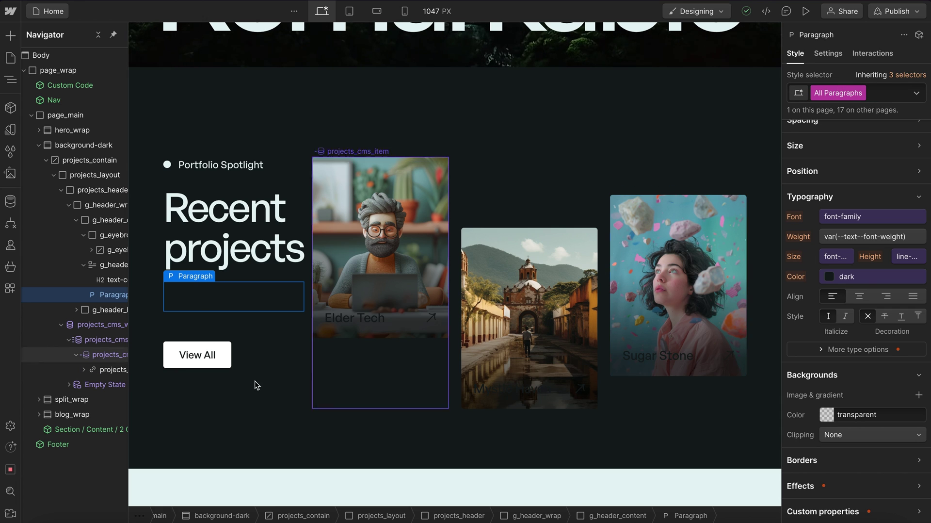
Add text-color-light as a combo class on the background-dark projects section
click(312, 427)
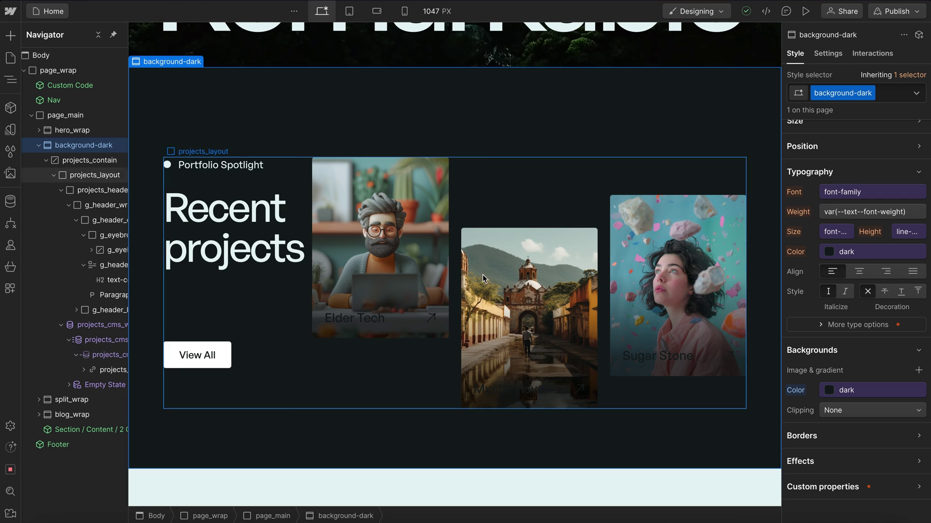
click(895, 94)
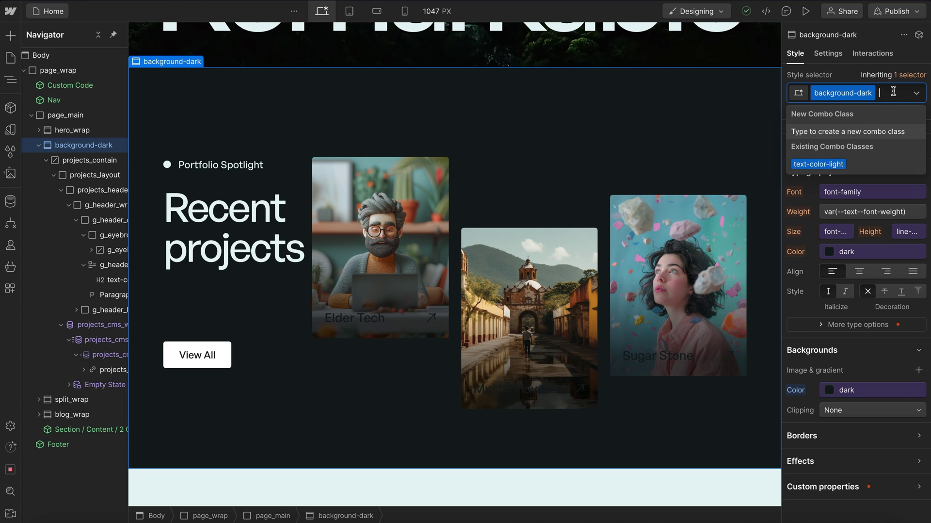
click(826, 165)
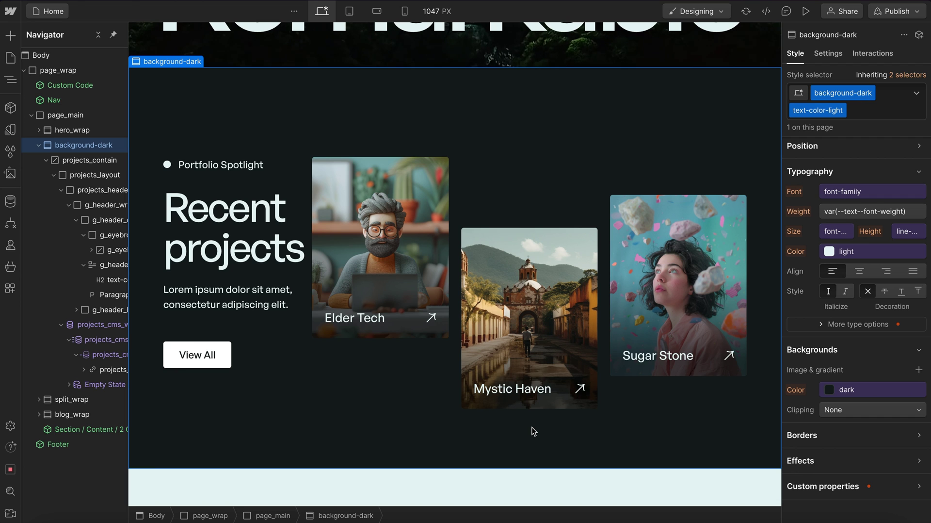
Remove text-color-light from the Recent projects heading and the Portfolio Spotlight eyebrow
click(233, 228)
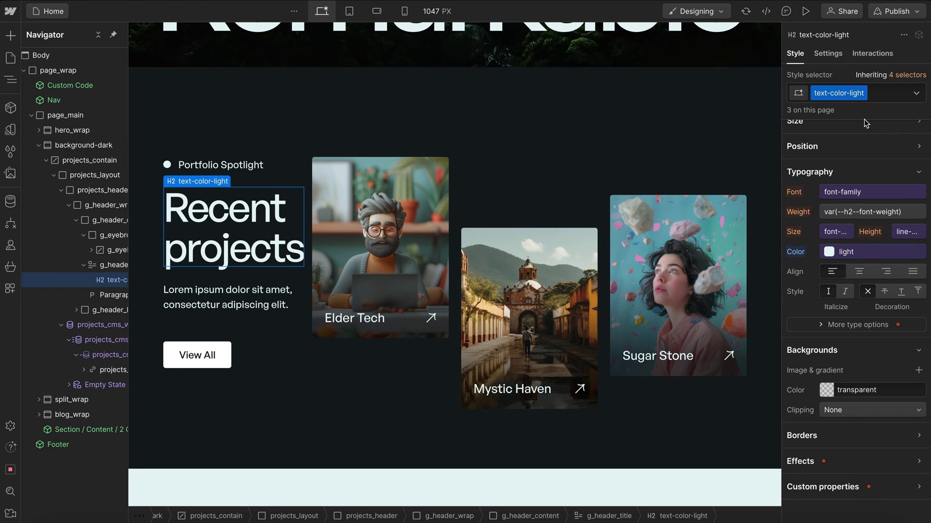
click(886, 92)
key(BackSpace)
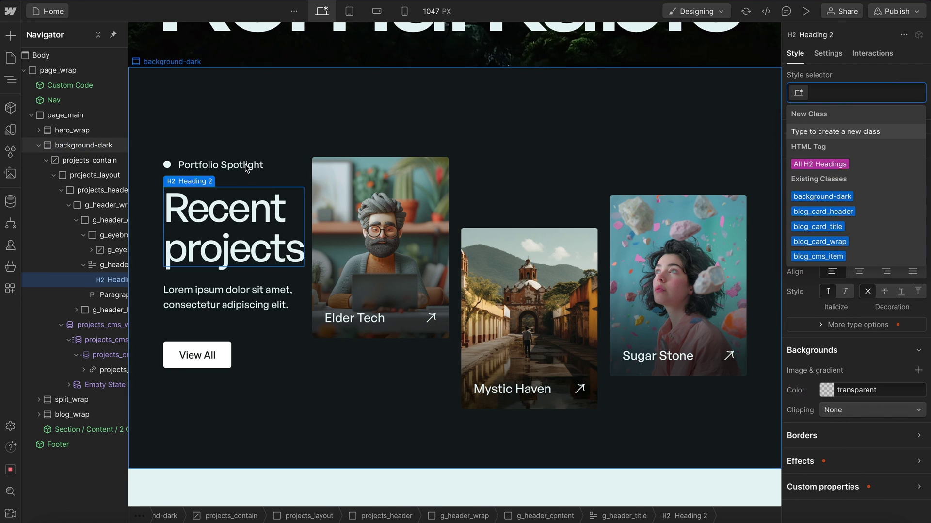
key(Escape)
click(234, 163)
click(857, 114)
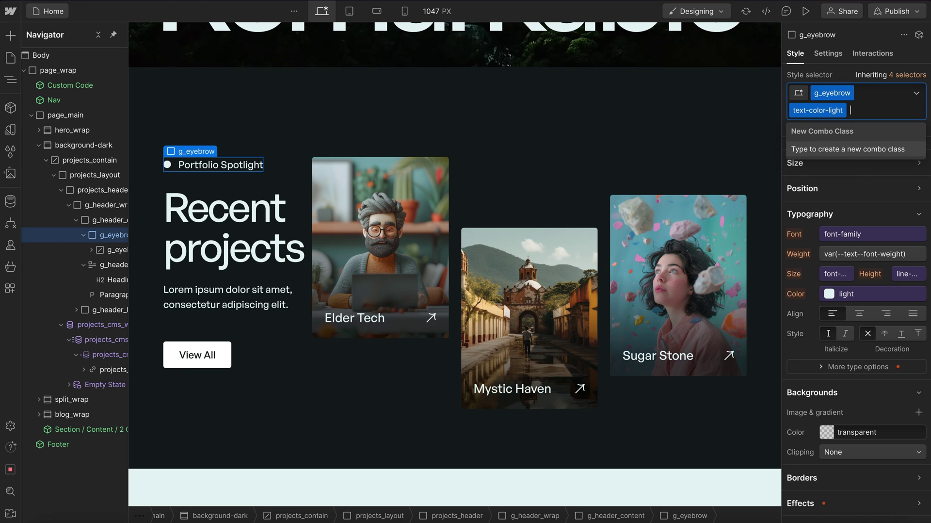
key(BackSpace)
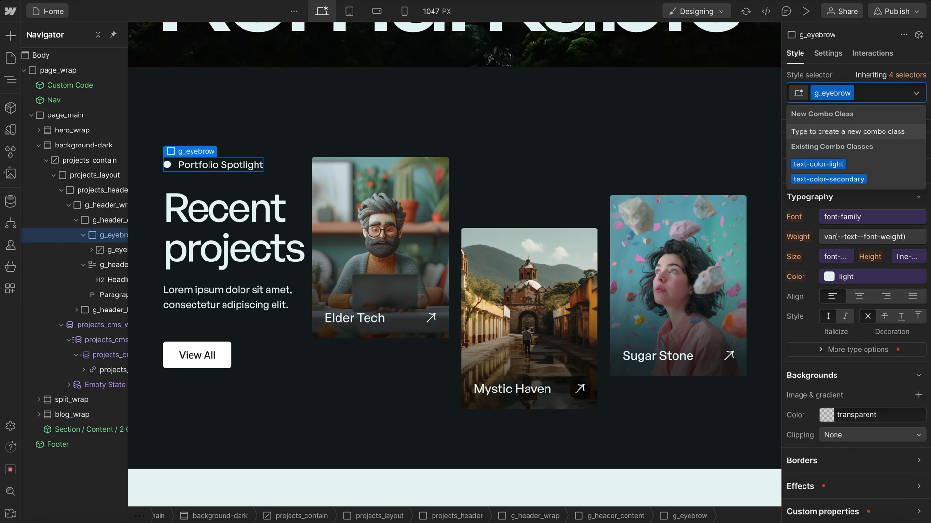
Try the text-color-secondary class on the eyebrow
click(834, 179)
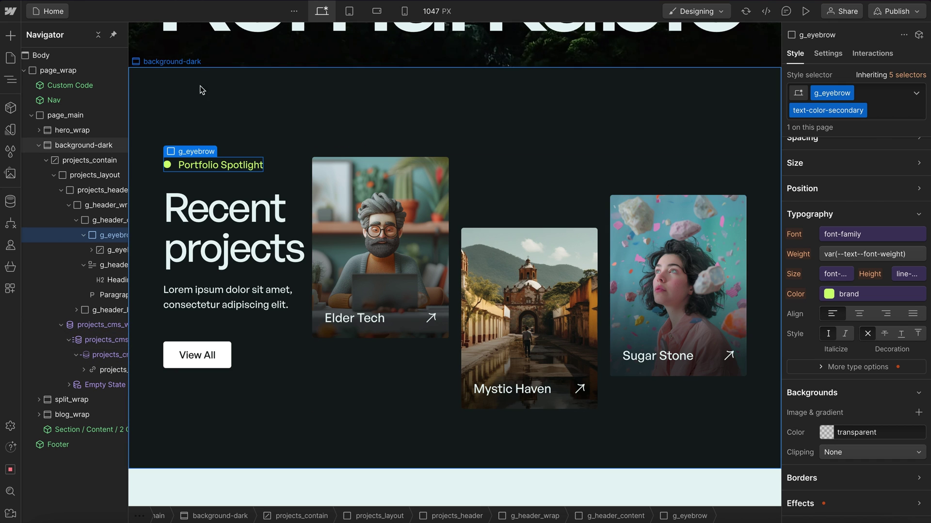
click(886, 111)
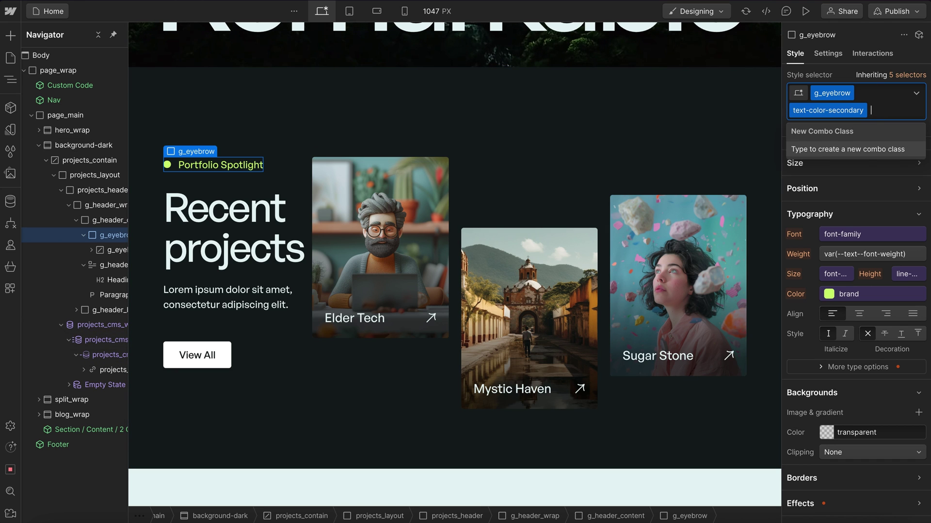
click(431, 124)
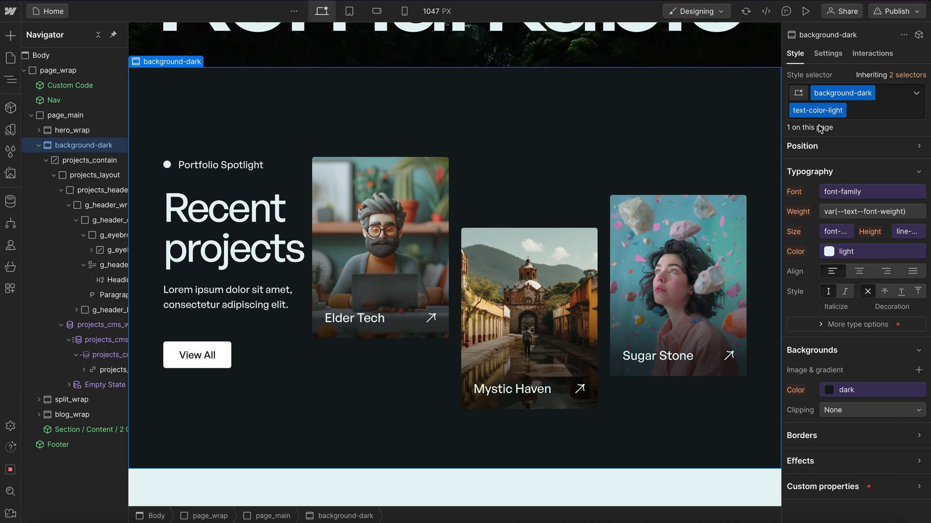
Remove both text-color-light and background-dark from the projects section
click(863, 109)
key(BackSpace)
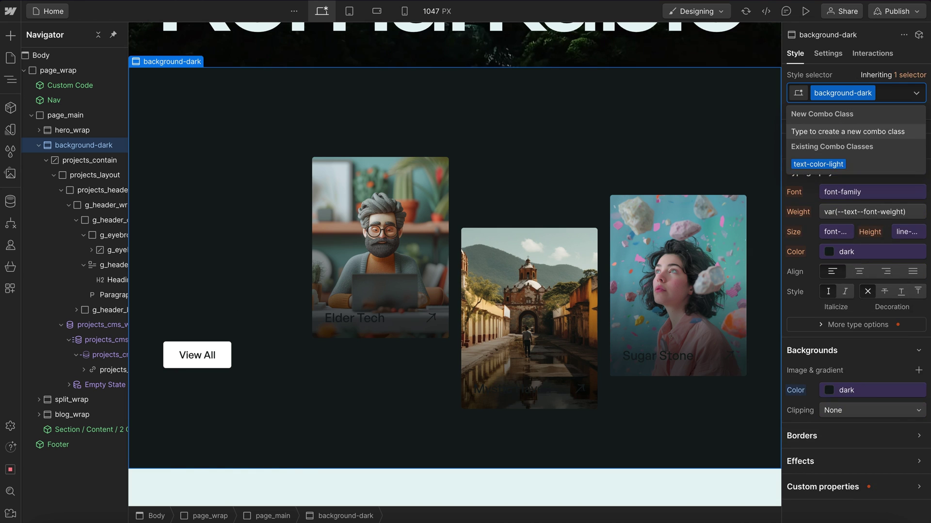
key(BackSpace)
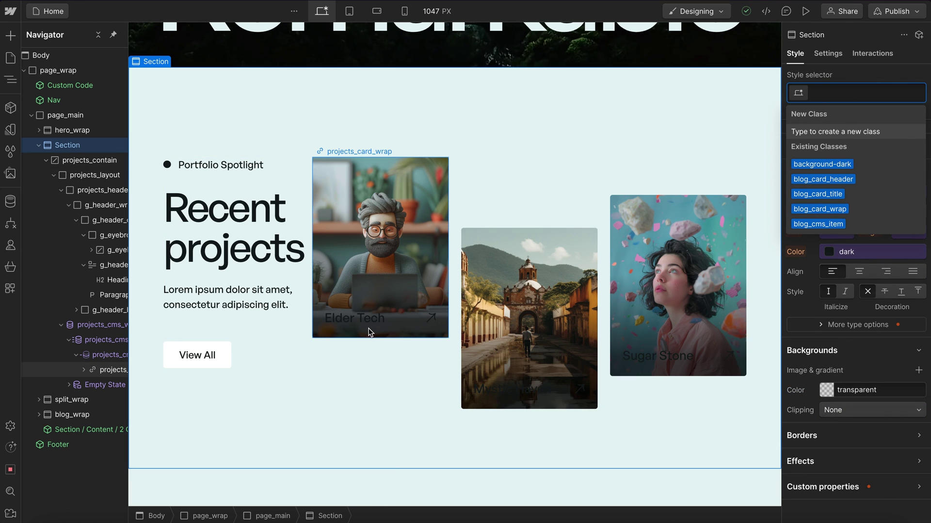
Add the text-color-light combo class to the Elder Tech project card
click(369, 328)
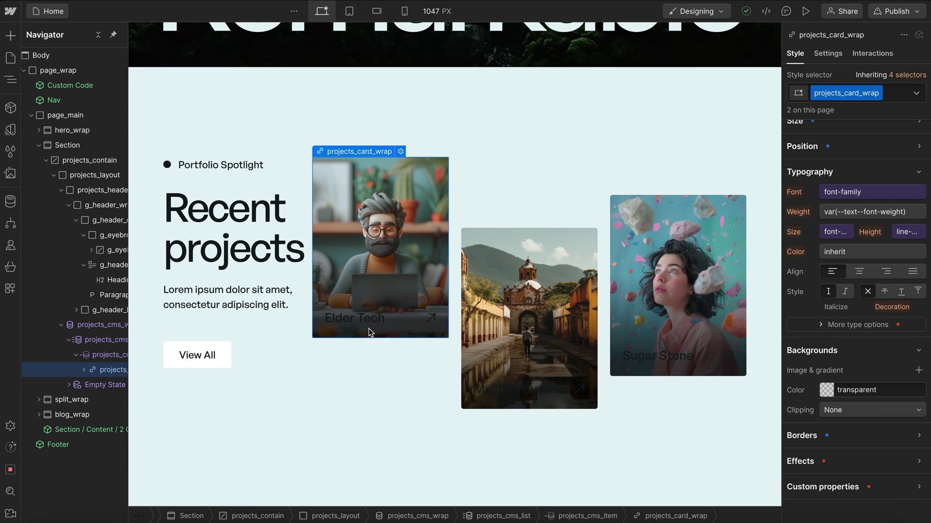
click(900, 101)
click(819, 164)
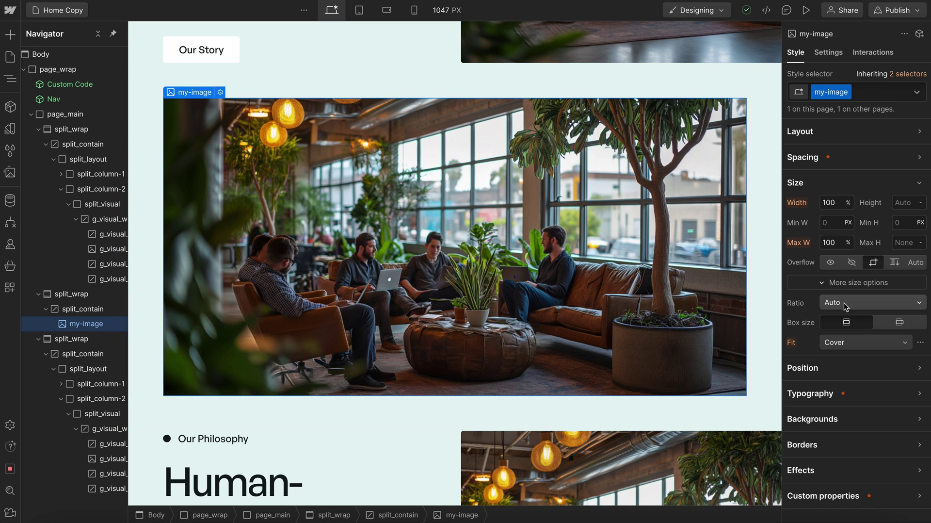
Preview the office image's aspect ratio choices but leave its ratio at Auto
click(844, 303)
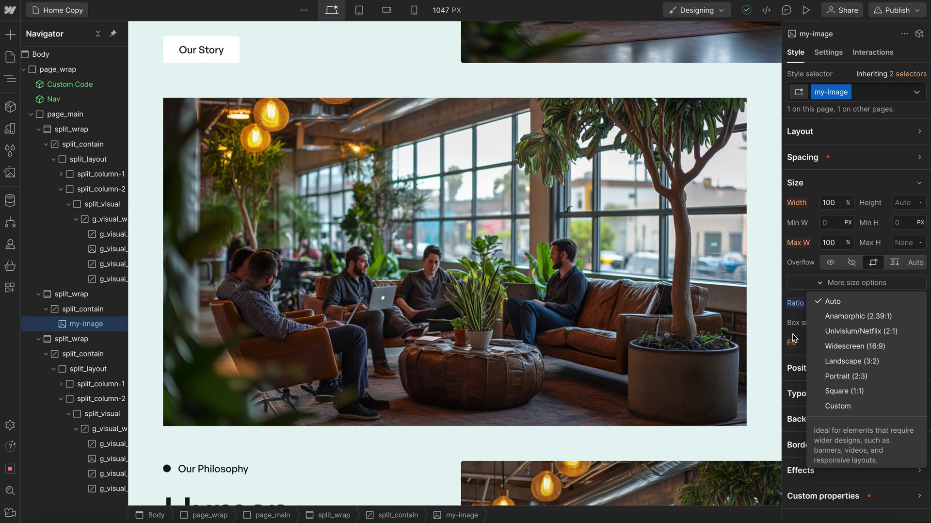
click(796, 338)
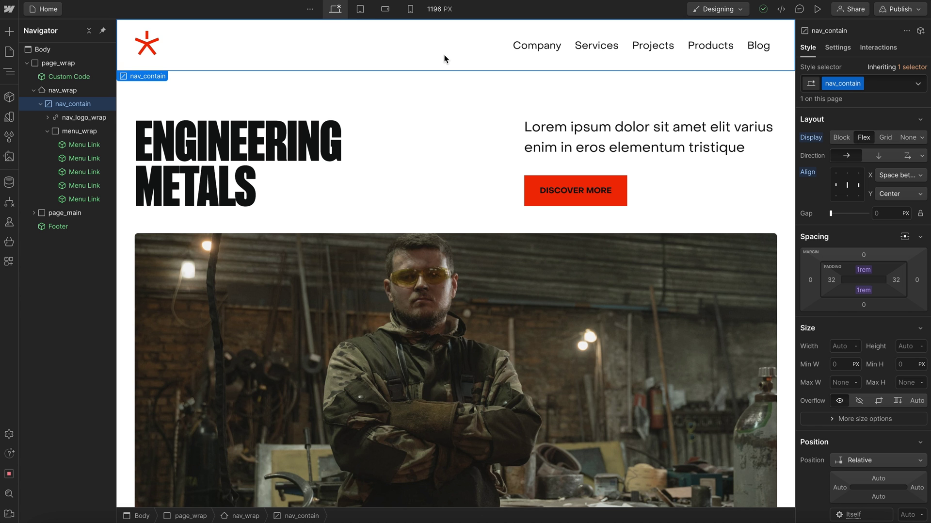
Add a List element inside nav_contain using the quick search
key(super+k)
text(list)
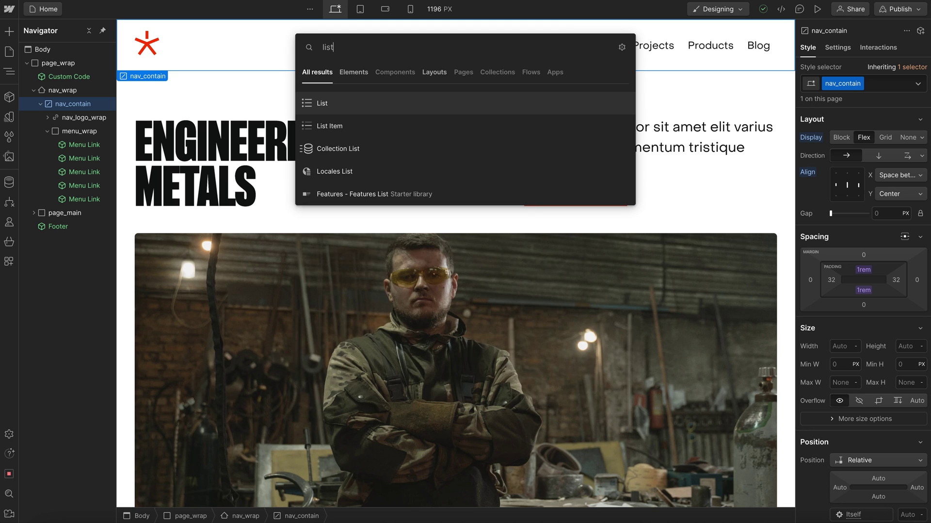
click(348, 106)
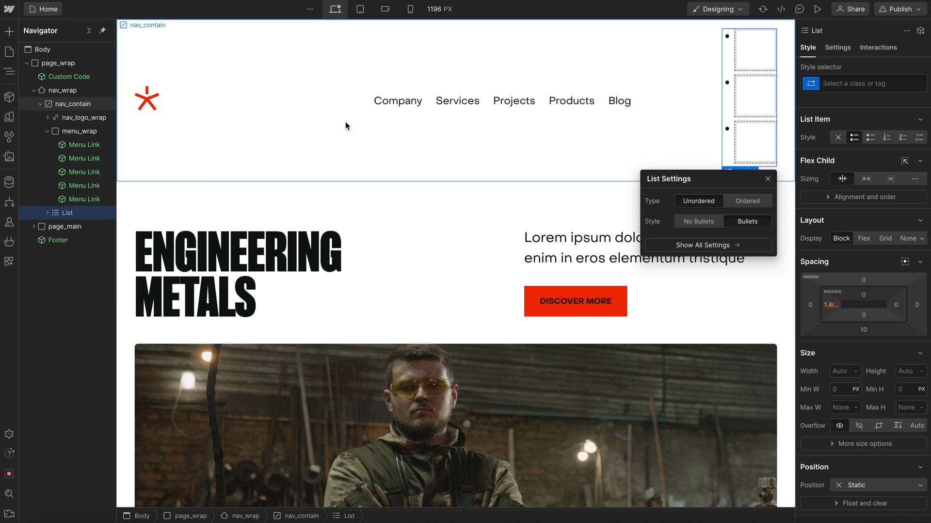
Paste the Company, Services and Projects menu links into the list's three items
click(412, 112)
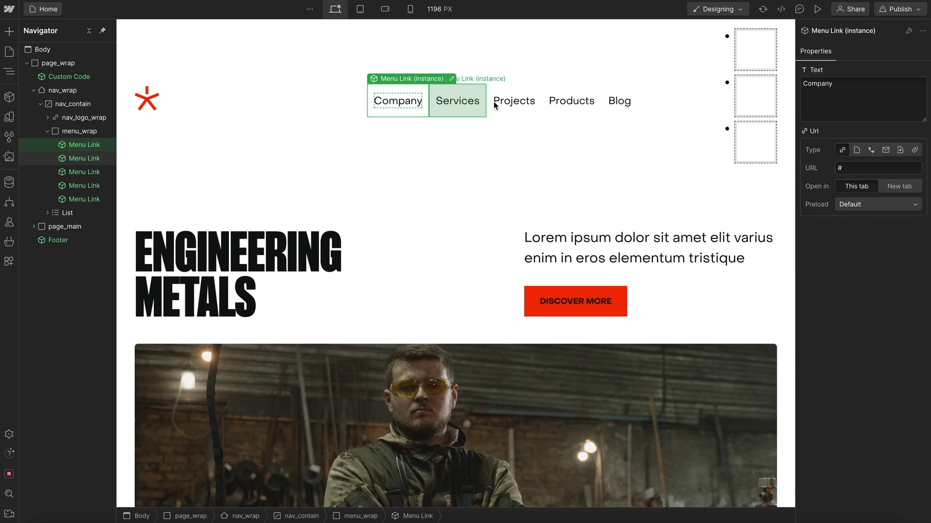
click(731, 62)
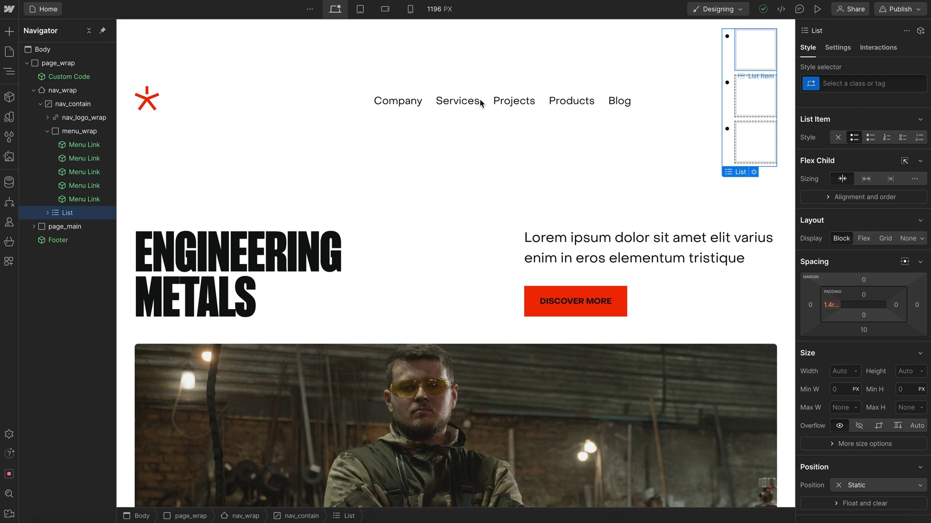
click(405, 110)
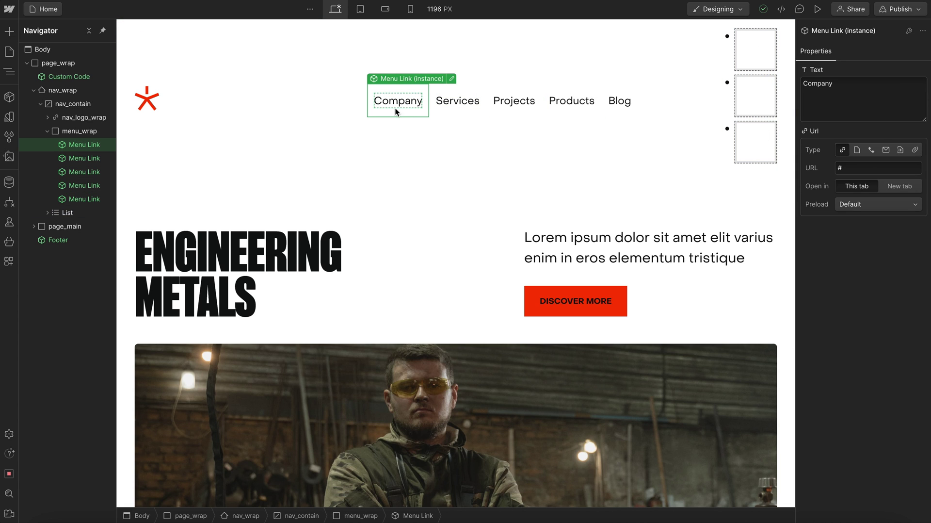
click(758, 44)
key(ctrl+v)
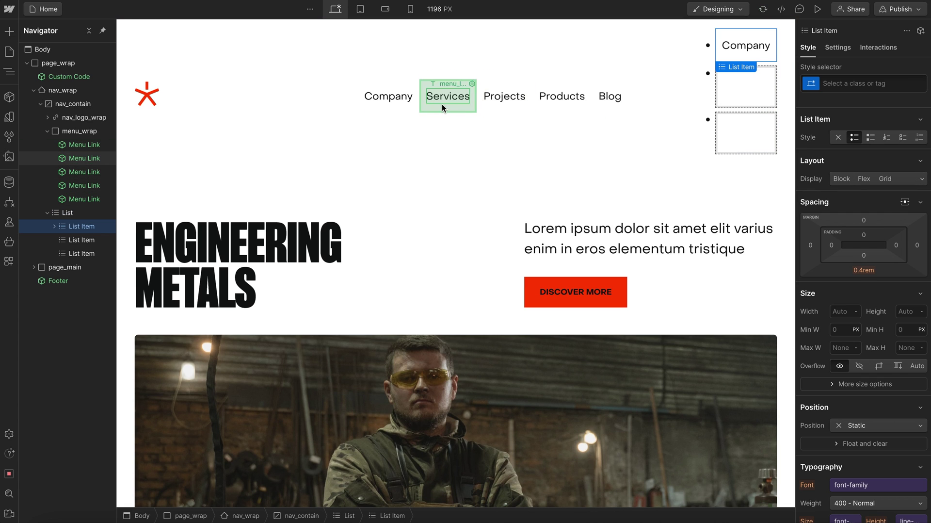
click(444, 100)
click(739, 86)
key(ctrl+v)
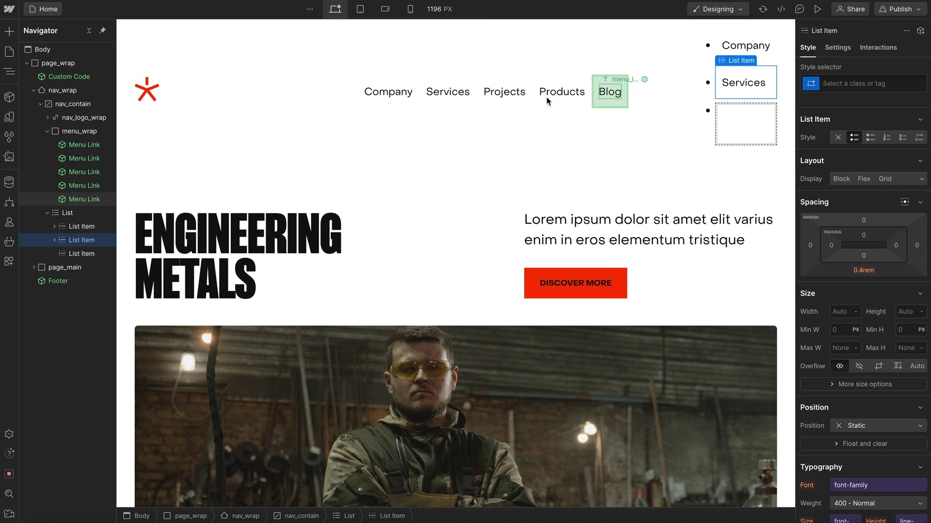
click(509, 97)
click(741, 121)
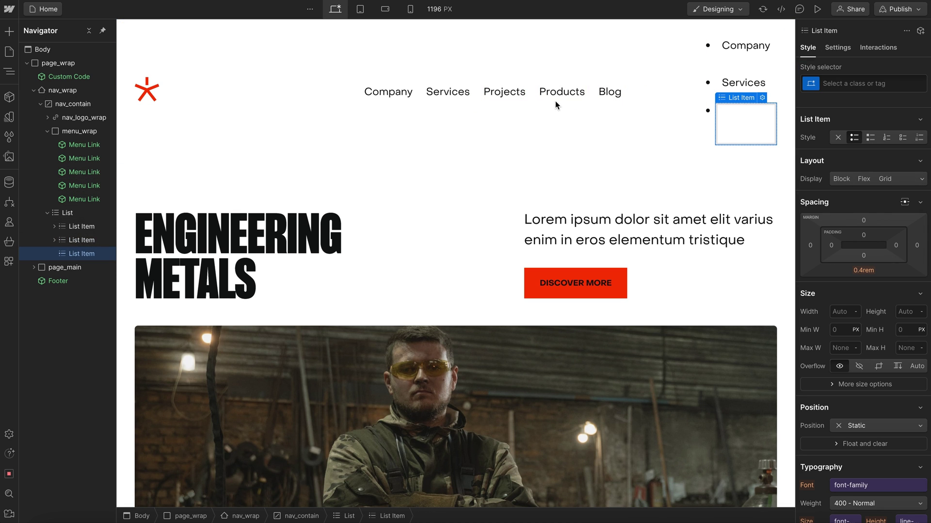
key(ctrl+v)
Delete the old horizontal menu wrapper
click(550, 96)
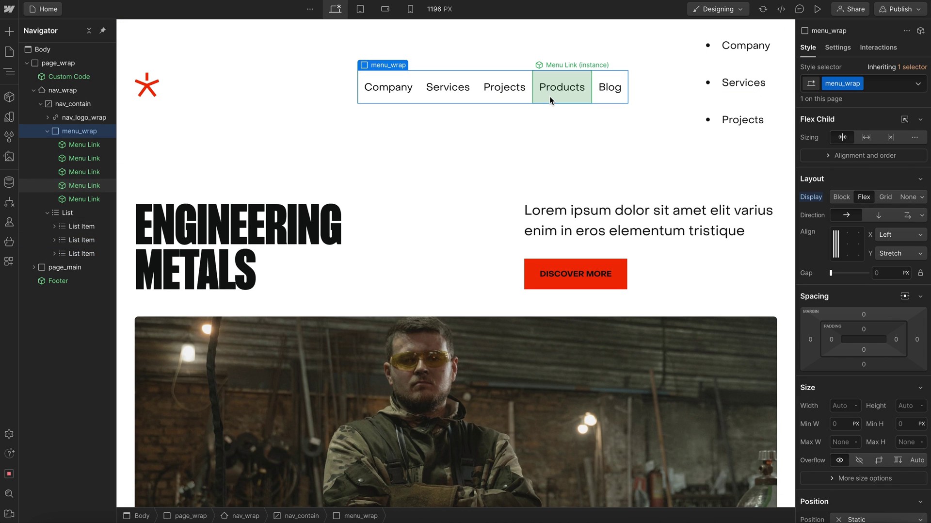
key(Delete)
click(734, 145)
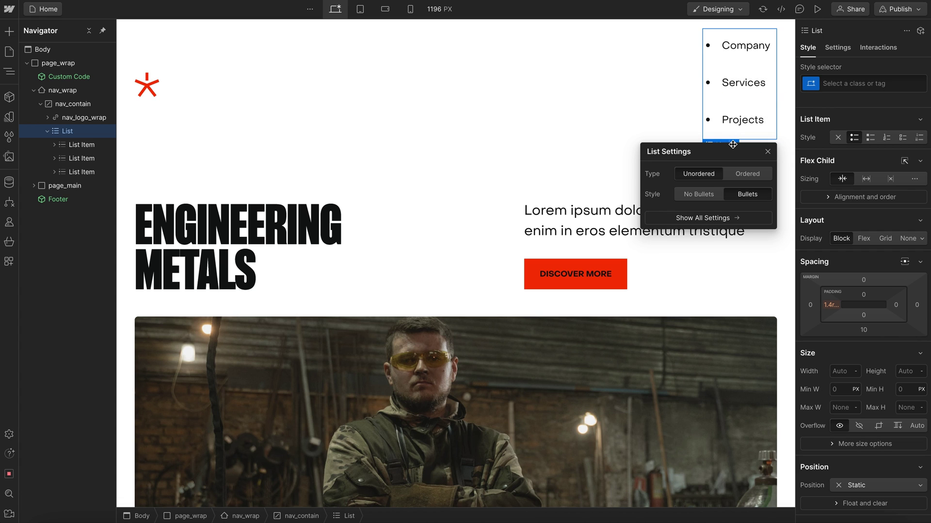
Remove the list's bullets and give All List Items a 0rem bottom margin
click(698, 195)
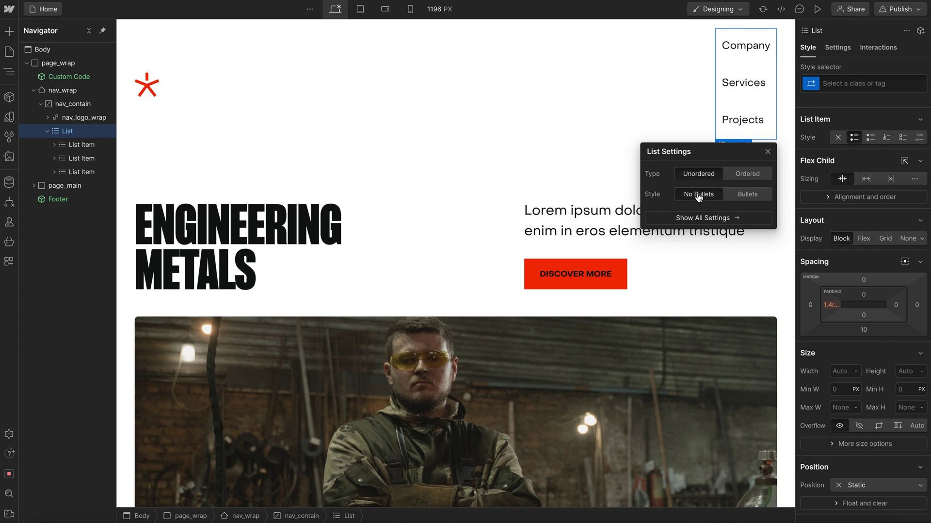
click(729, 56)
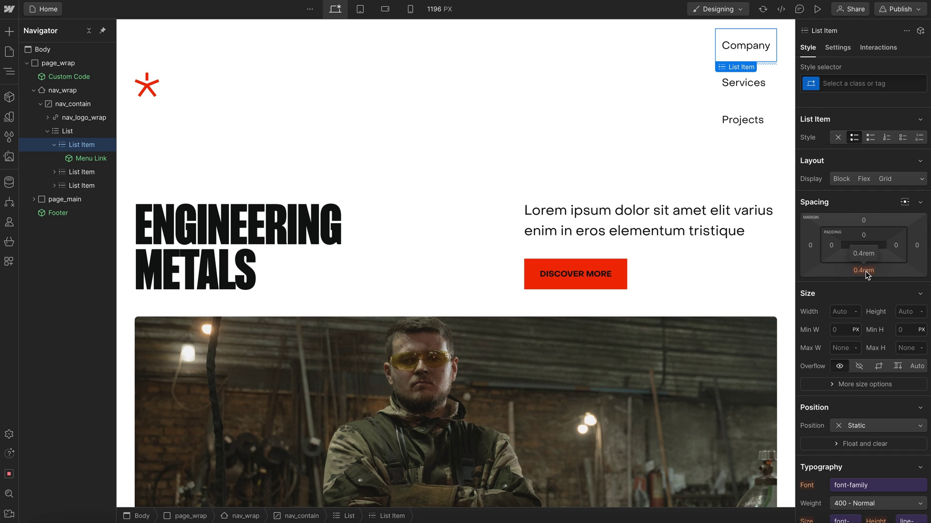
click(813, 89)
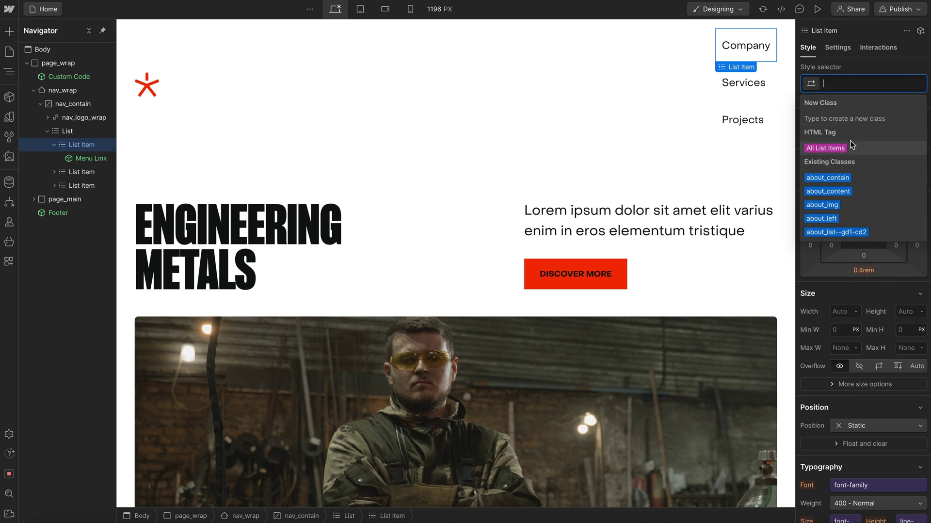
click(832, 148)
click(864, 270)
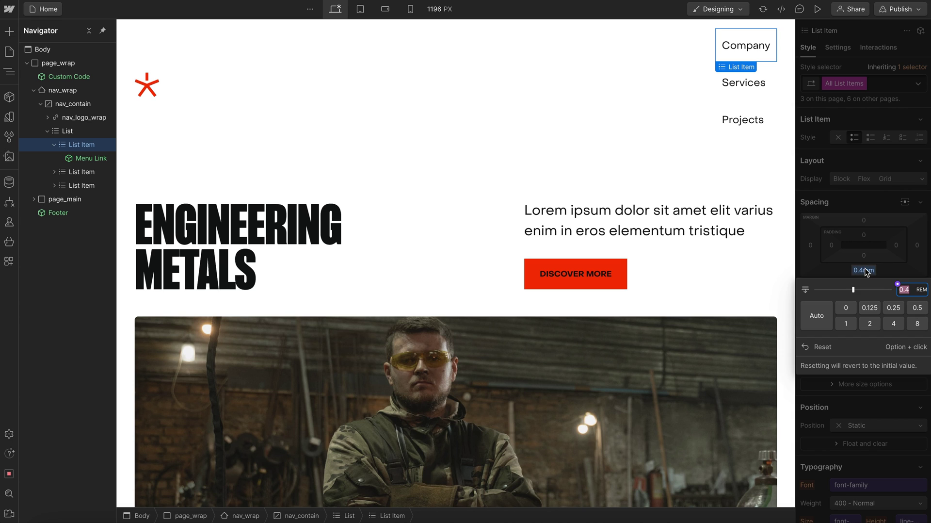
text(0)
key(Return)
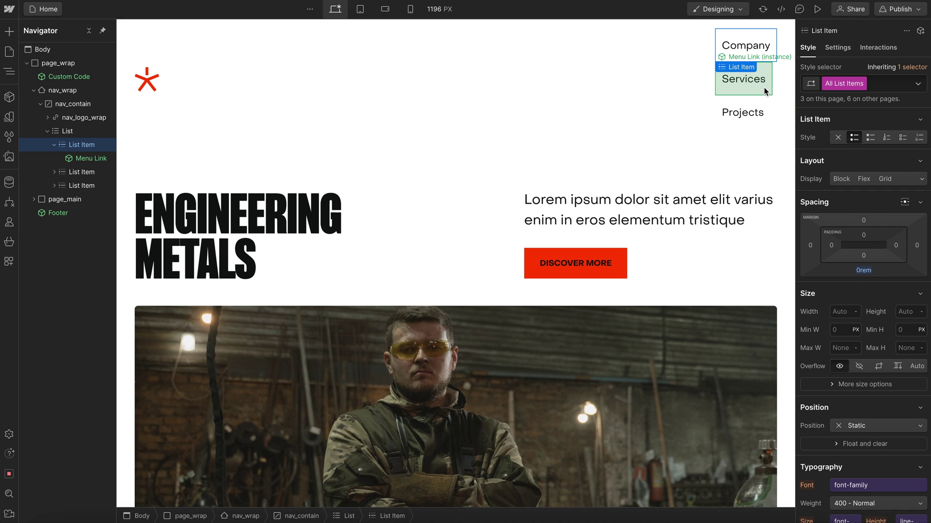
Apply the menu_wrap class to the nav list
click(765, 87)
click(734, 134)
click(863, 83)
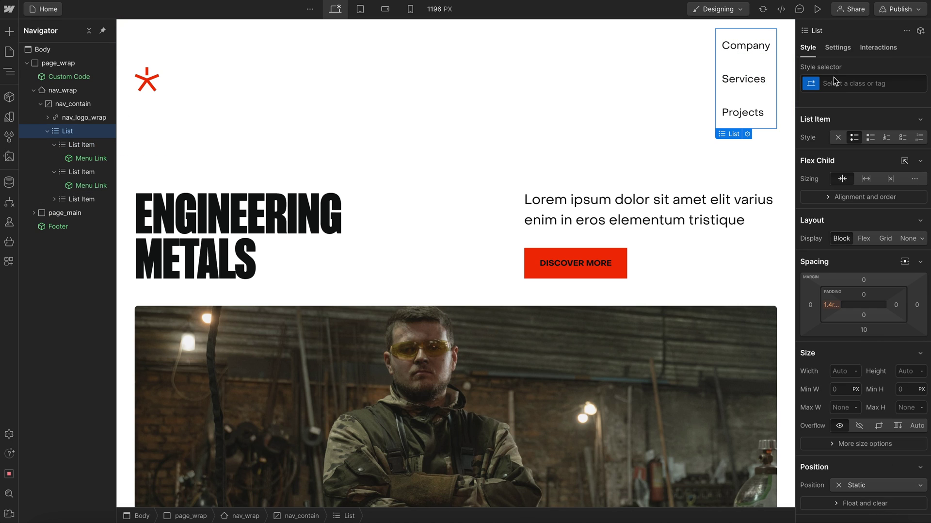
text(menu)
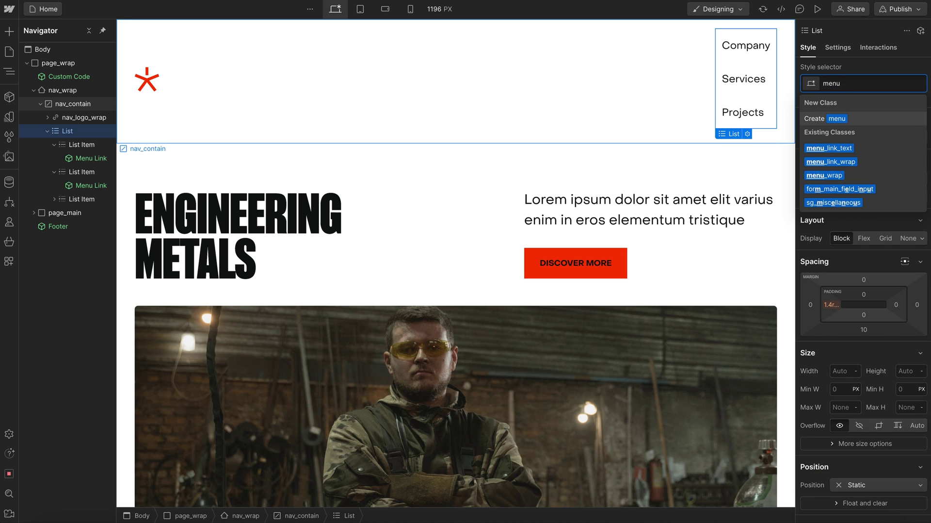
click(847, 176)
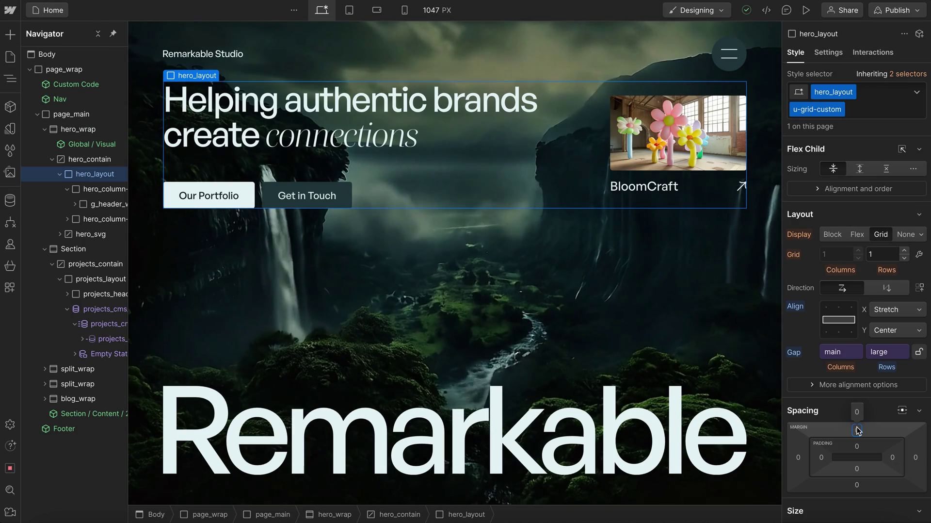
Reset hero_layout's top margin to 0 and set its Flex Child Sizing to Grow
drag(858, 431, 854, 335)
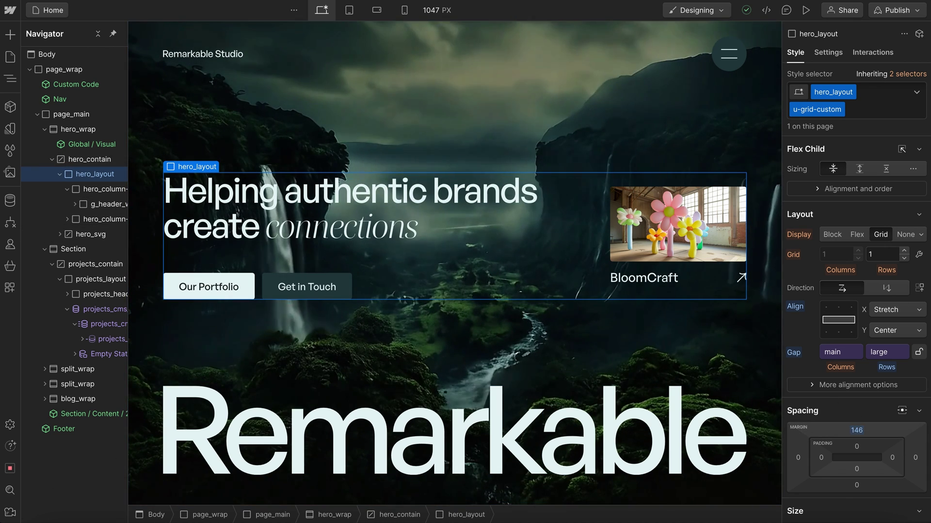
drag(29, 522, 49, 520)
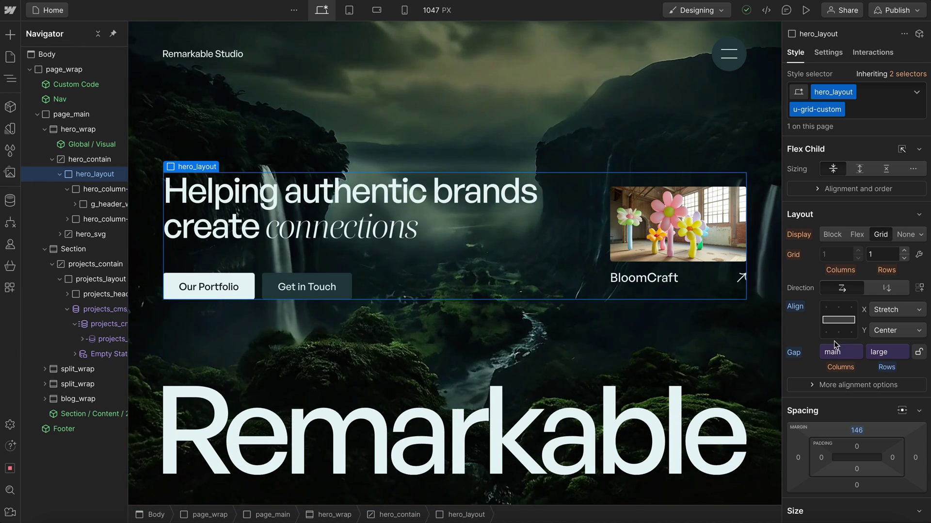
alt+click(856, 427)
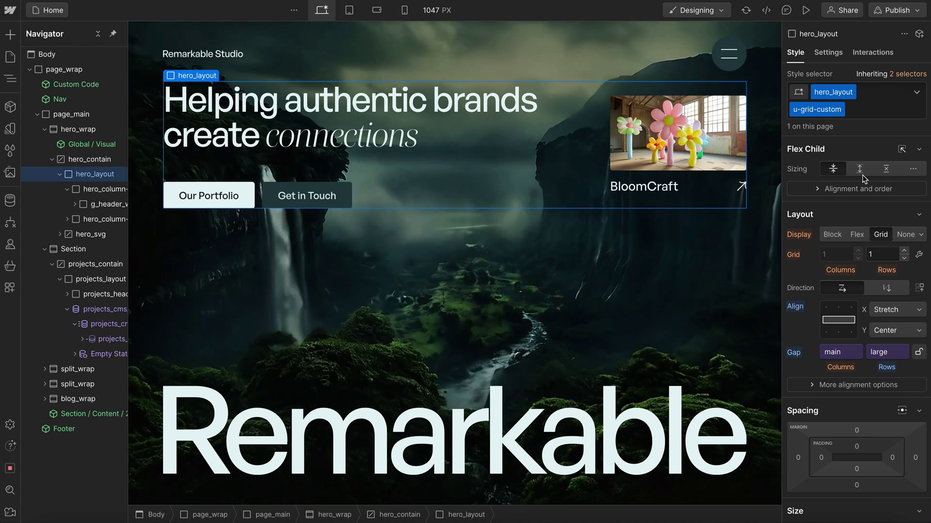
click(860, 169)
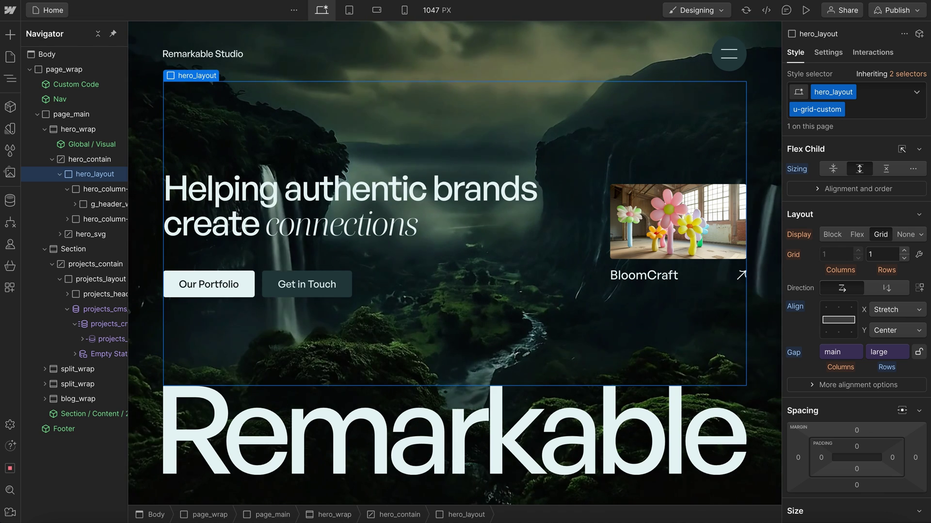
mouse_move(38, 522)
mouse_down()
mouse_move(38, 403)
mouse_move(38, 522)
mouse_up()
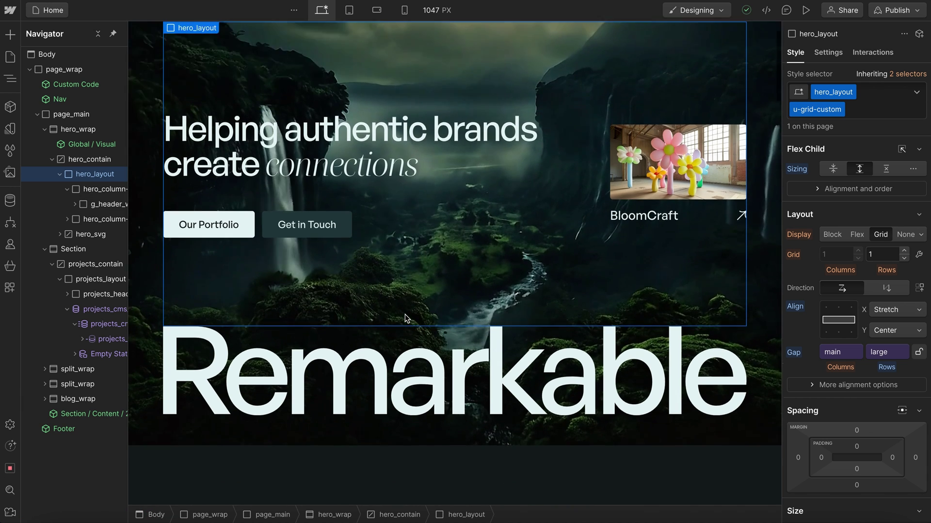
scroll(406, 317, down, 10)
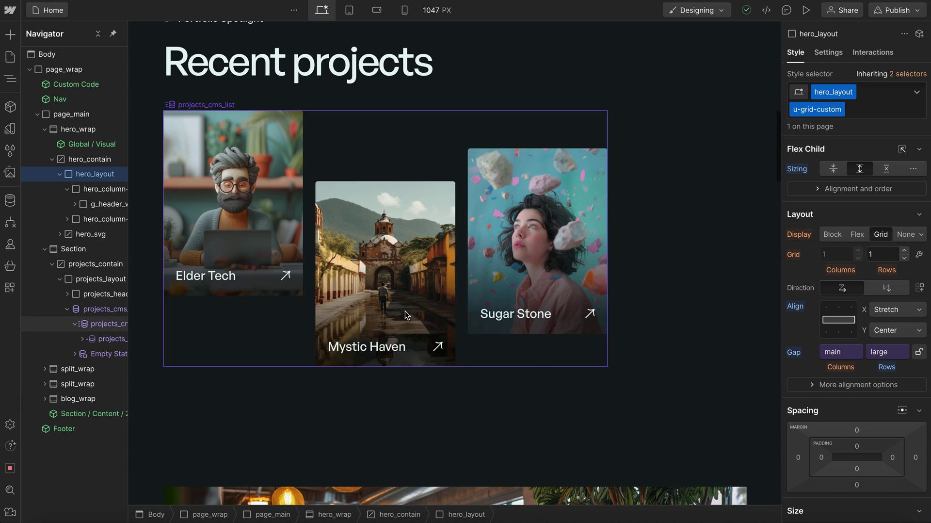
Try a 17rem project card width at tablet size, then reset it to Auto
click(406, 315)
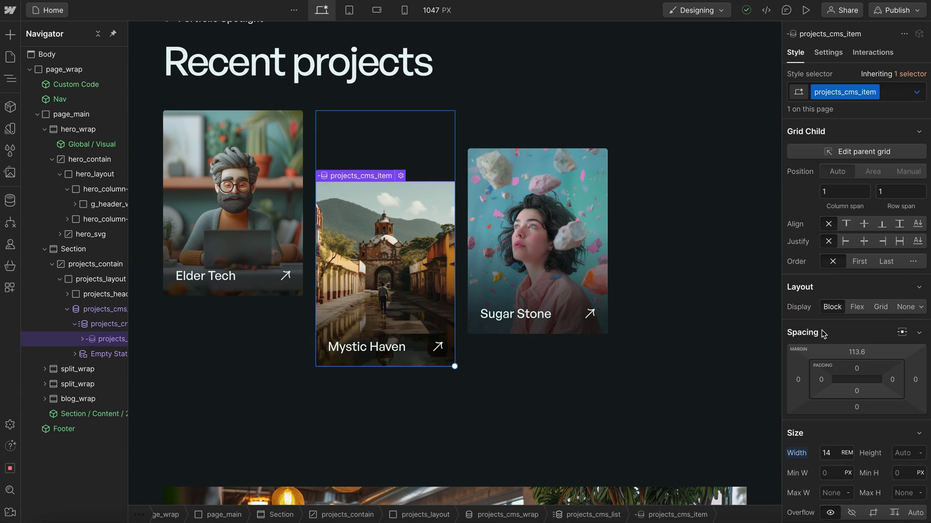
click(835, 453)
key(Up)
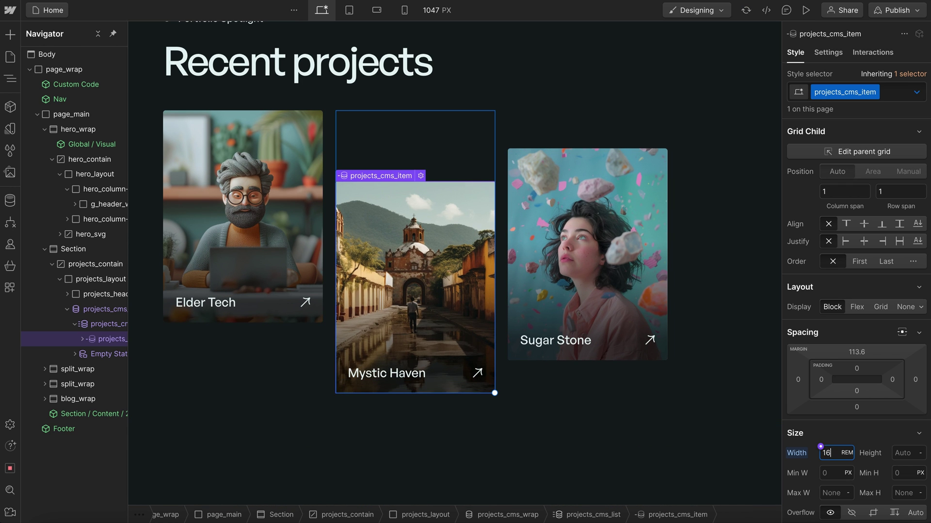
key(Return)
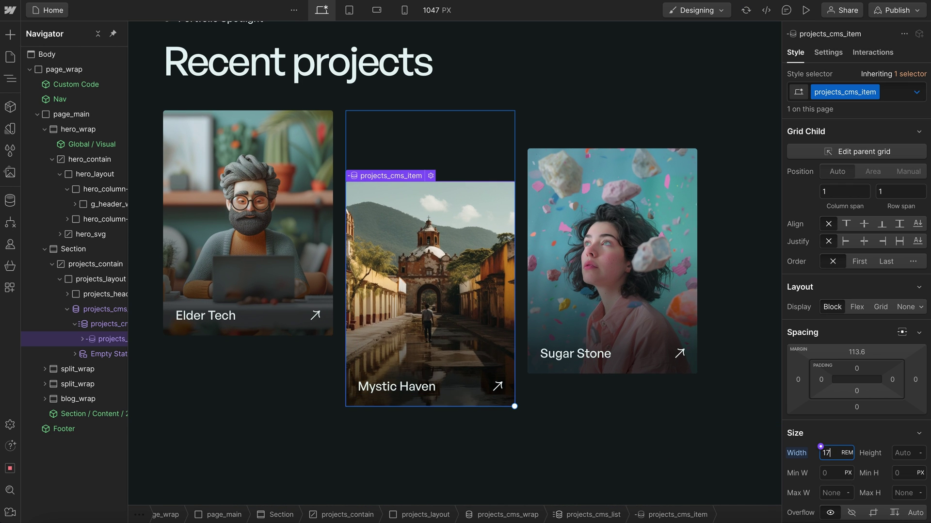
click(350, 10)
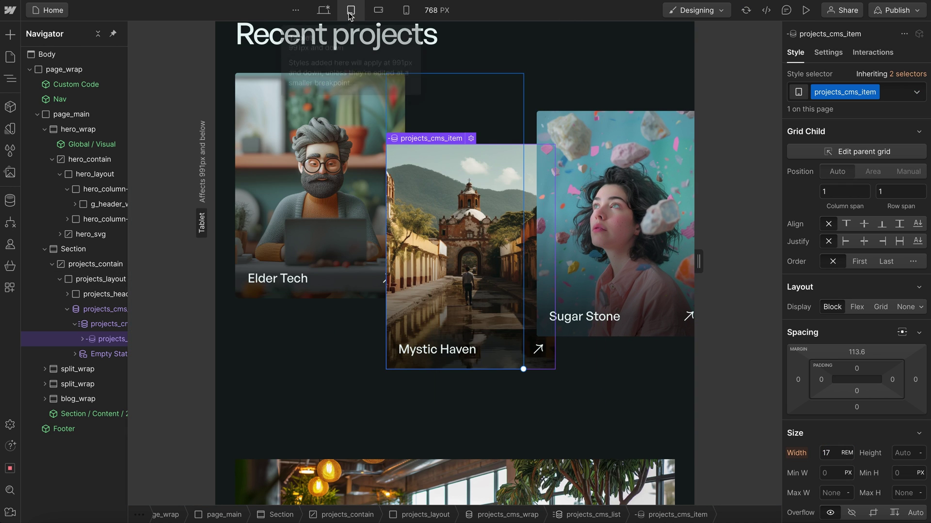
click(323, 10)
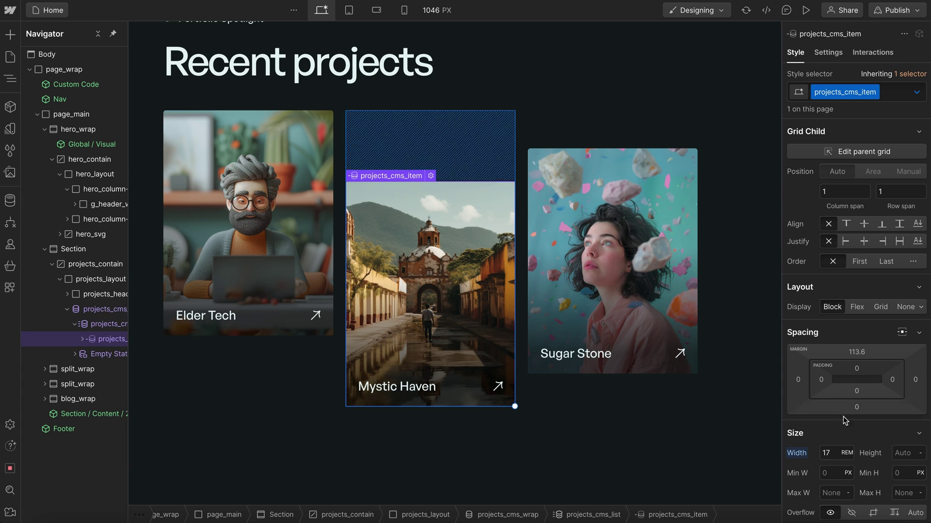
alt+click(797, 453)
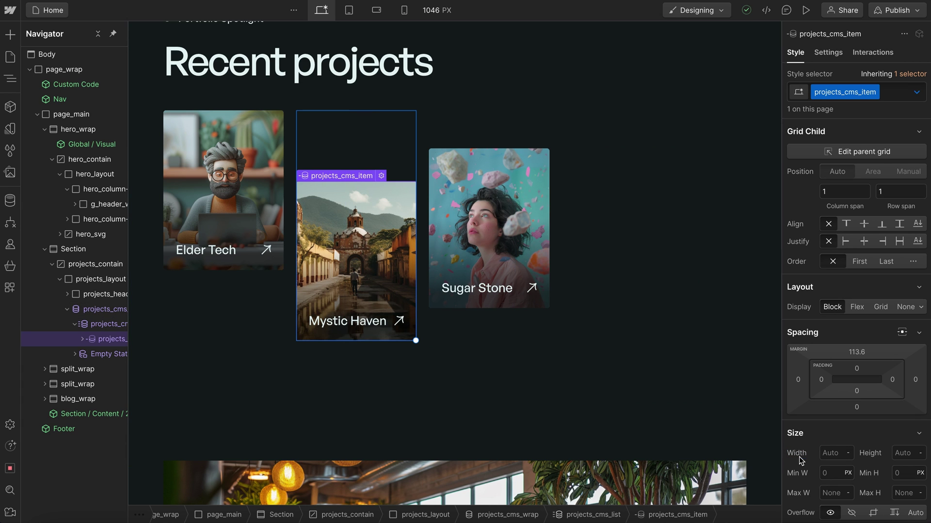
Give the projects CMS list 100% width and a 50rem max width, then check tablet width
click(110, 326)
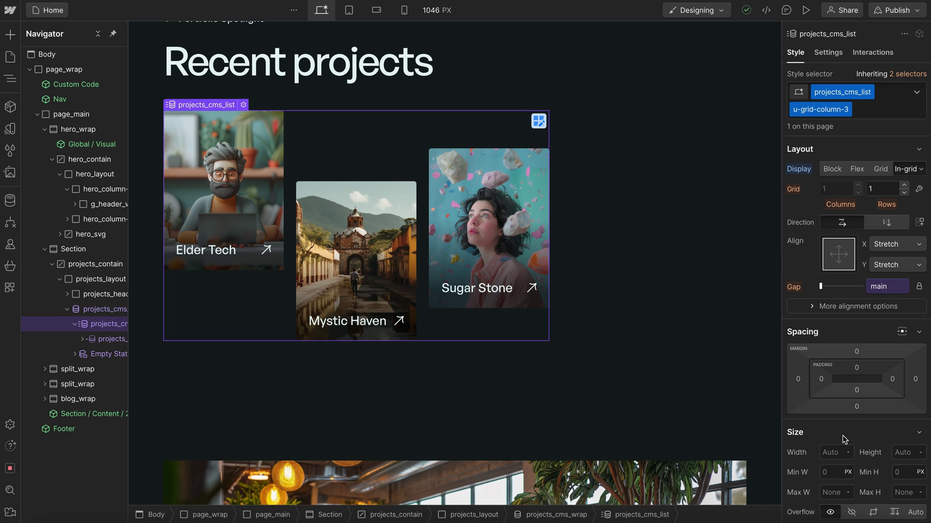
click(828, 452)
text(100)
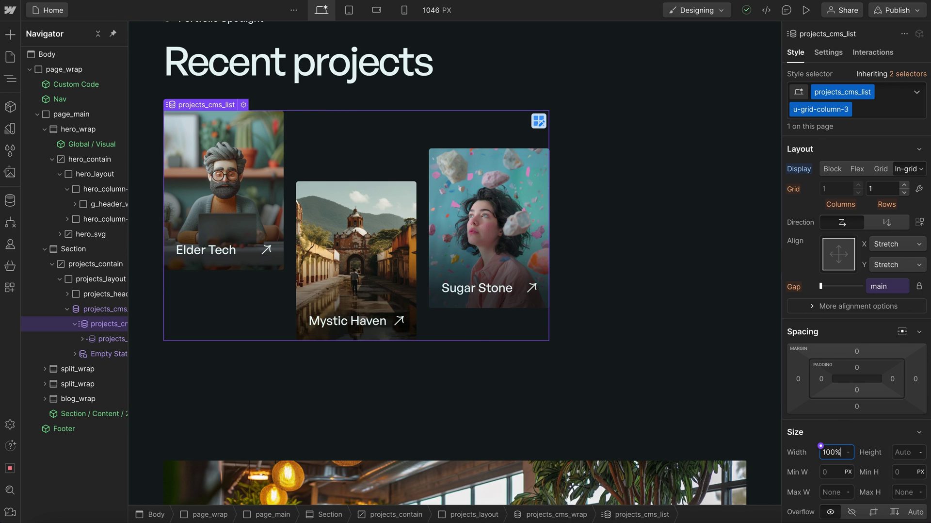
text(%)
key(Return)
click(833, 491)
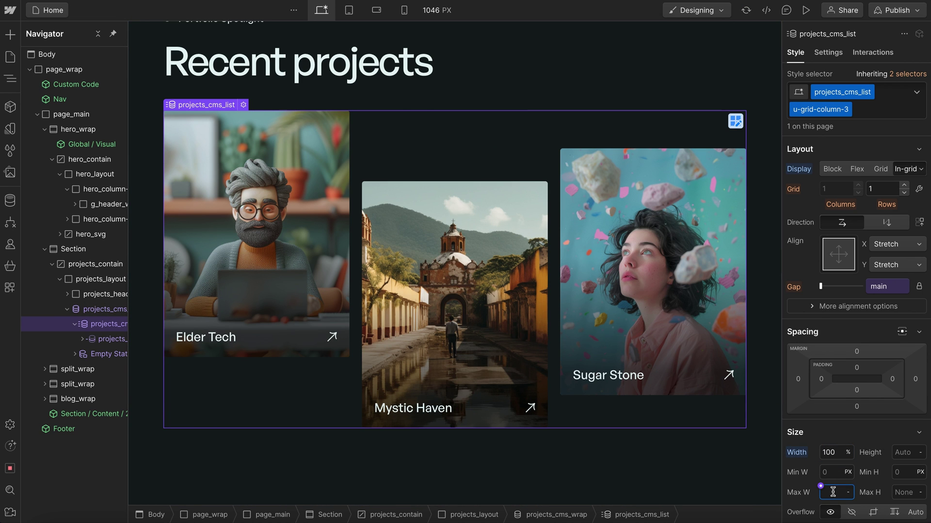
text(50)
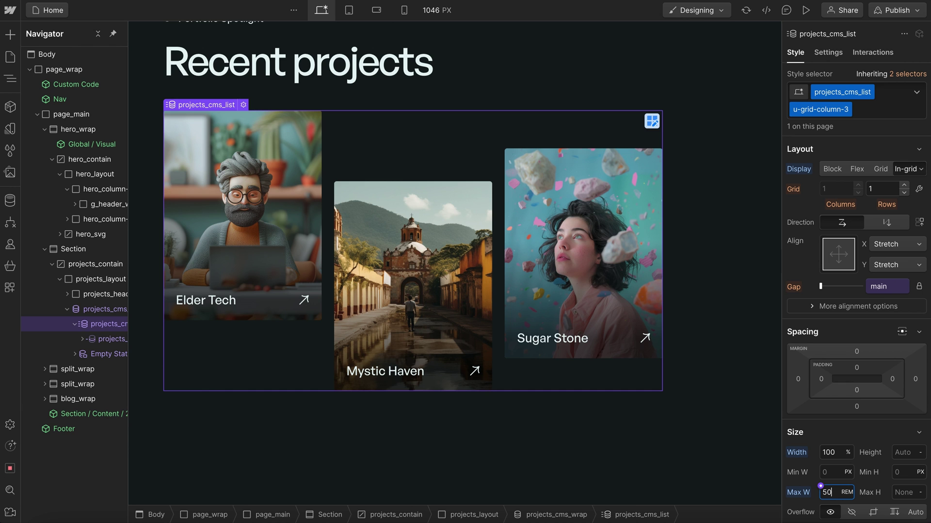
click(351, 17)
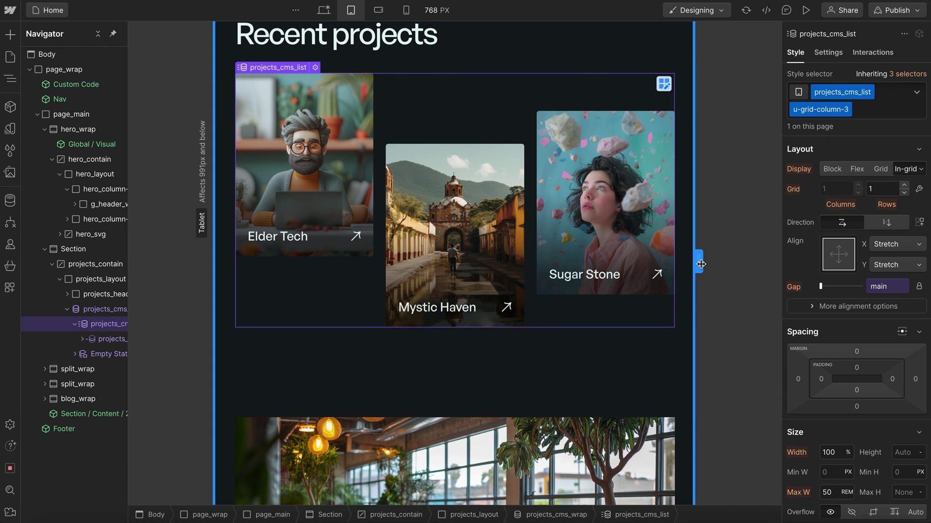
mouse_move(699, 262)
mouse_down()
mouse_move(717, 265)
mouse_move(676, 270)
mouse_move(728, 268)
mouse_move(697, 270)
mouse_up()
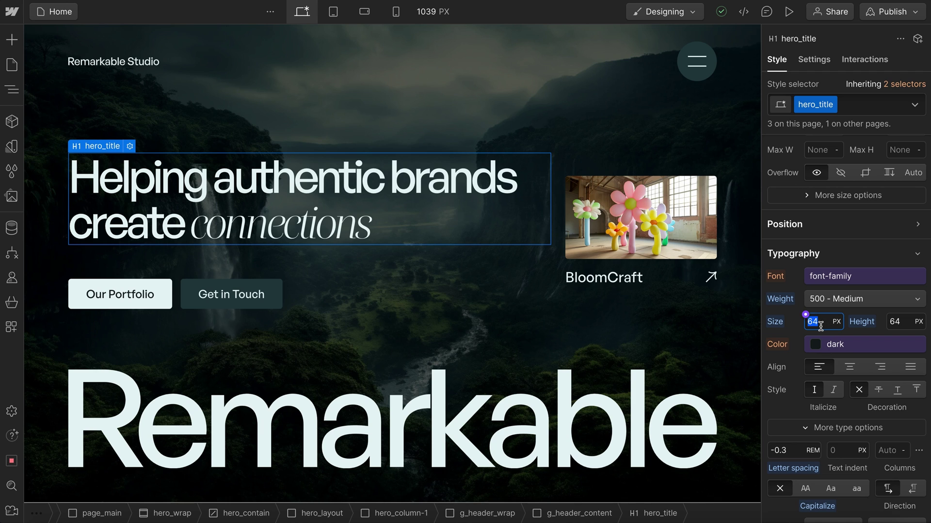
click(433, 11)
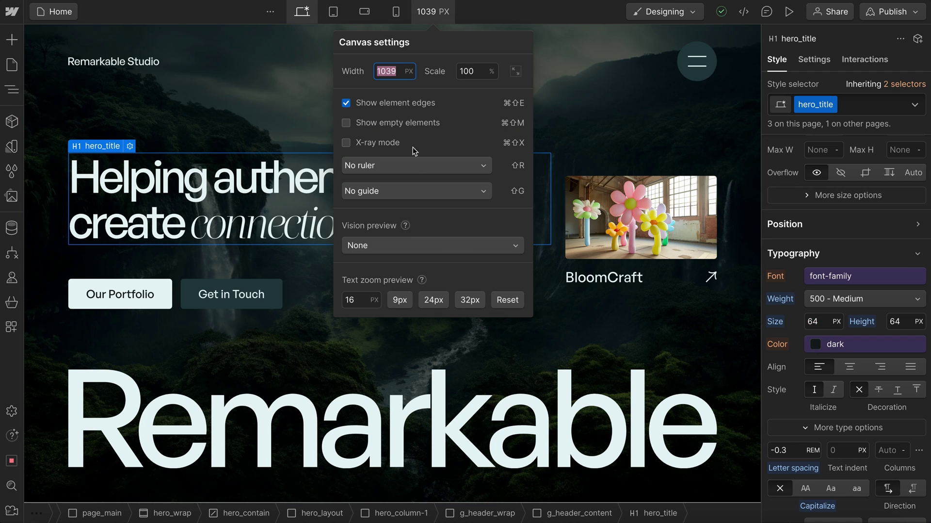
click(427, 301)
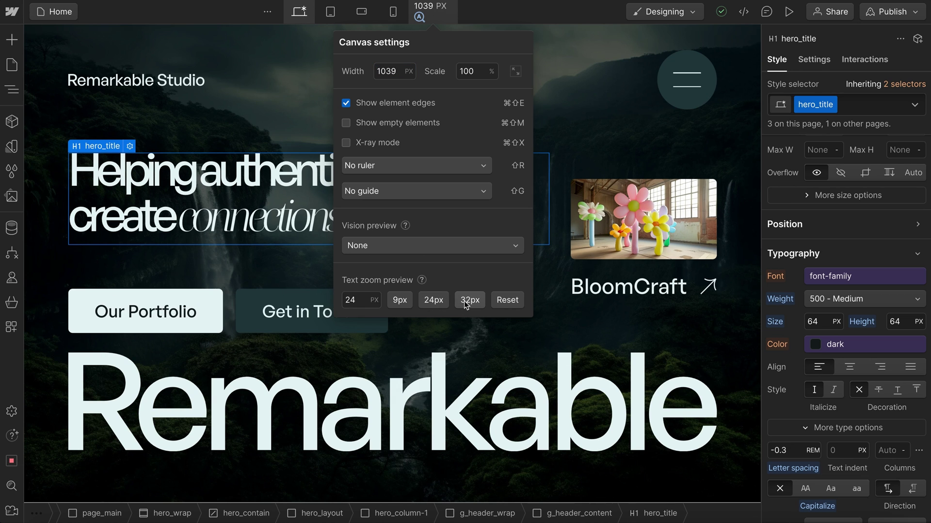
click(465, 302)
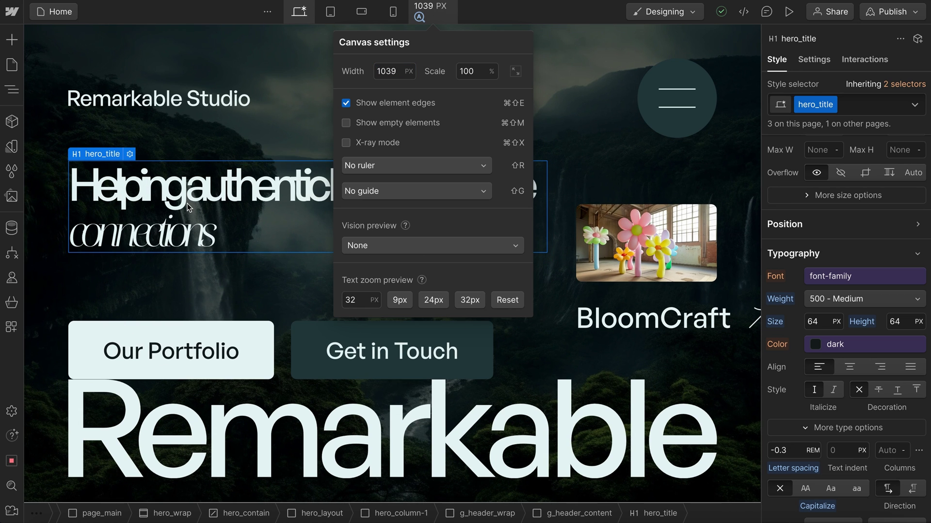
click(356, 299)
text(16)
click(256, 208)
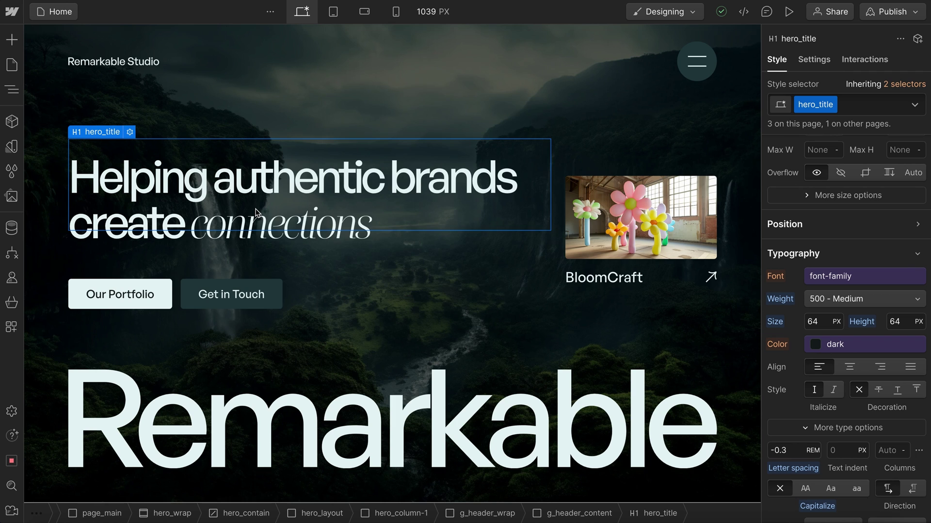
Set the hero heading's font size to 4rem by entering 64/16
click(825, 323)
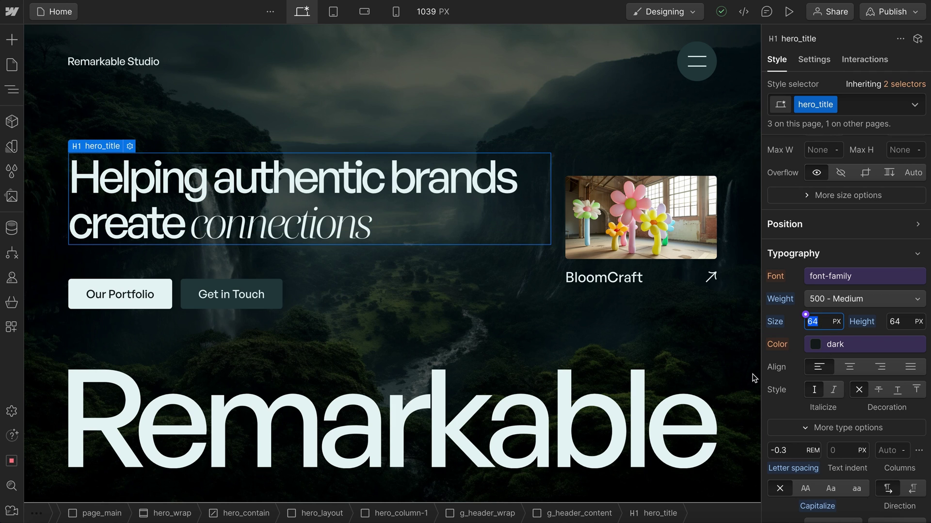
text(1rem)
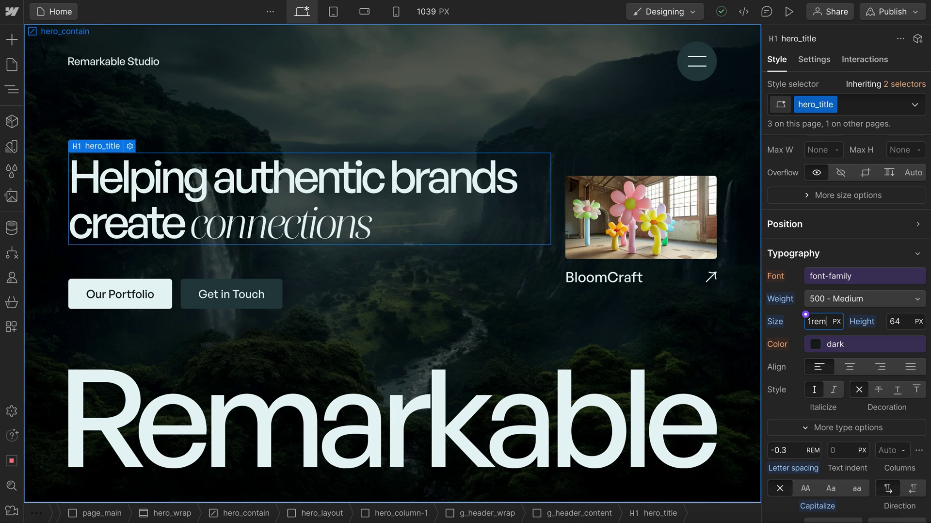
key(Return)
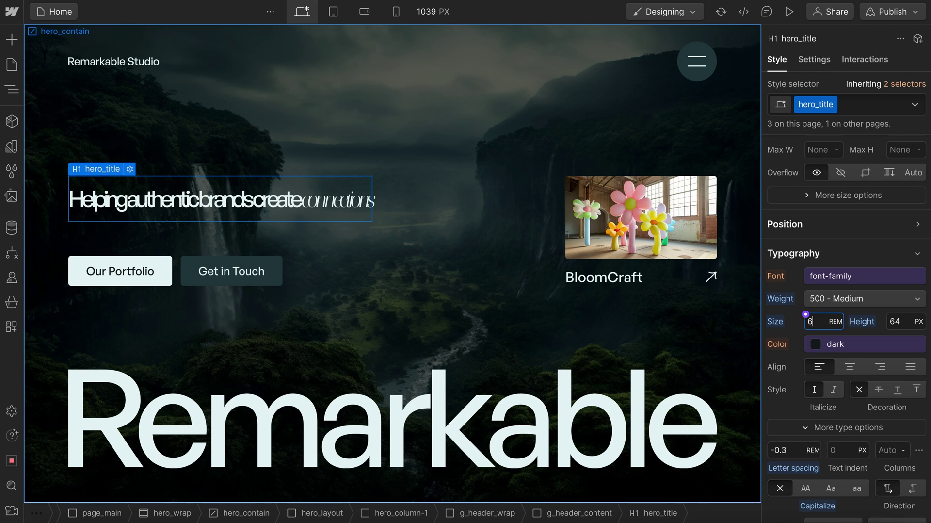
text(16)
key(Return)
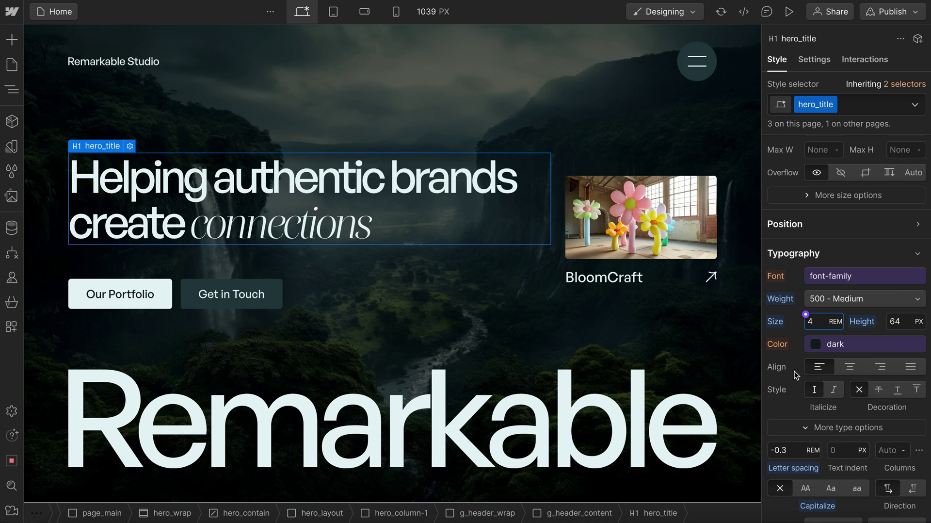
Preview the heading at 24px and 32px text zoom, then reset it to 16
click(415, 12)
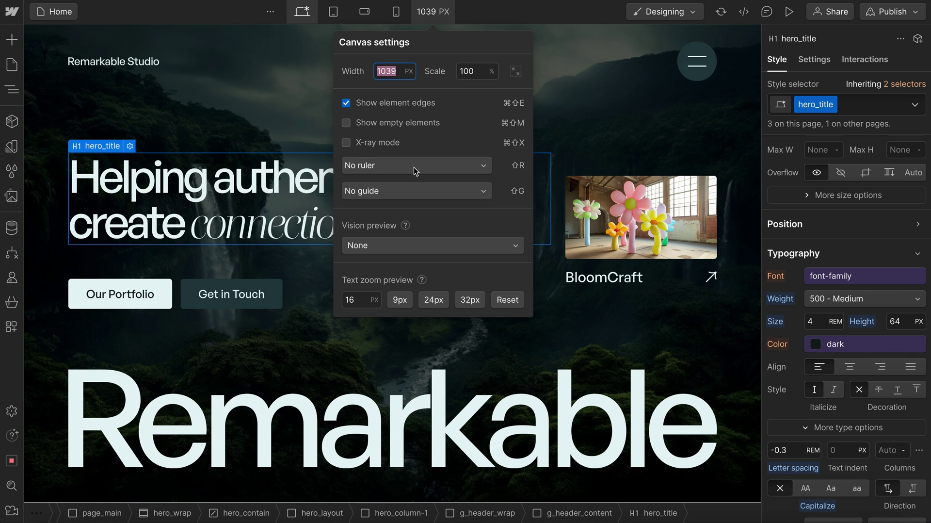
click(434, 300)
click(467, 301)
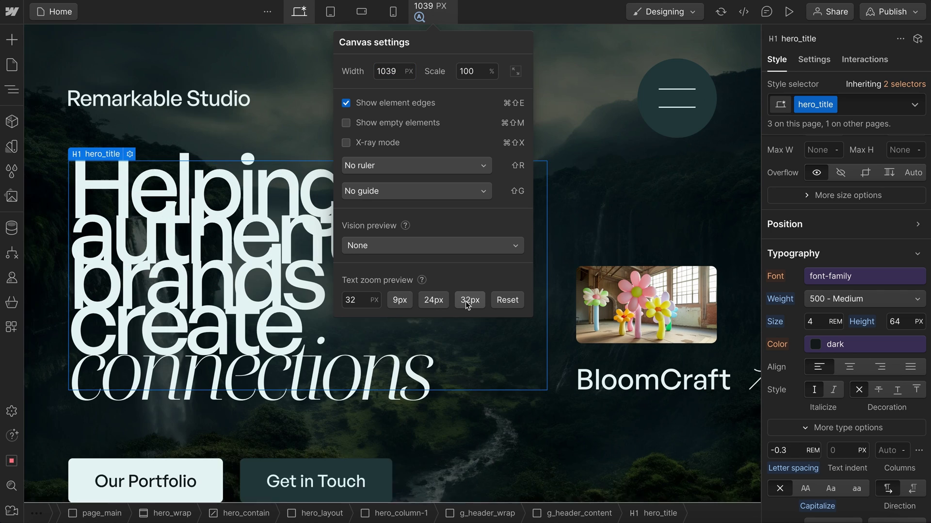
click(506, 301)
click(443, 13)
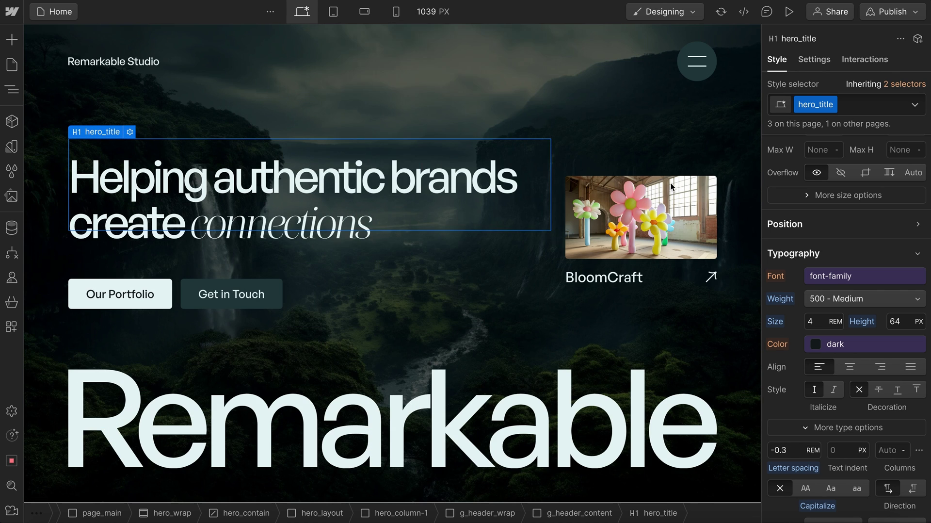
click(902, 322)
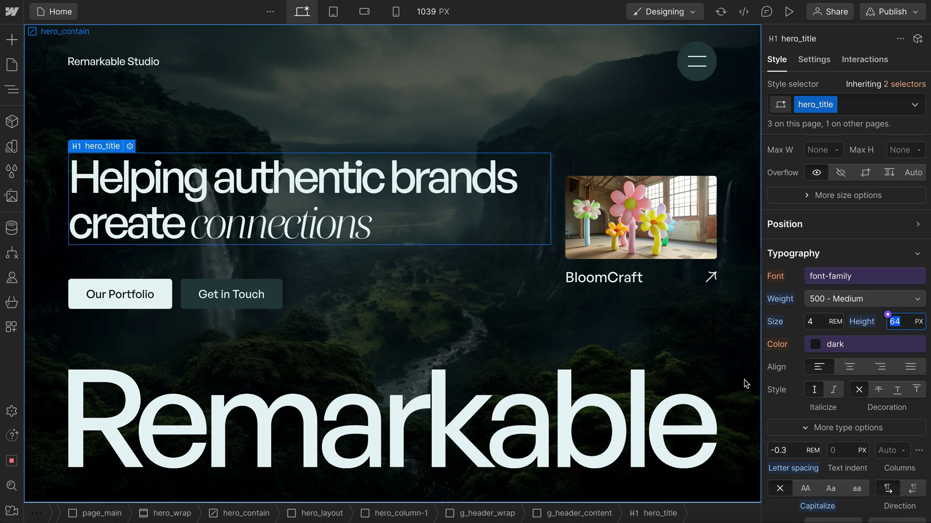
Set line height to 4rem, raise the size to 7rem, then try a unitless line height of 1
text(4rem)
key(Return)
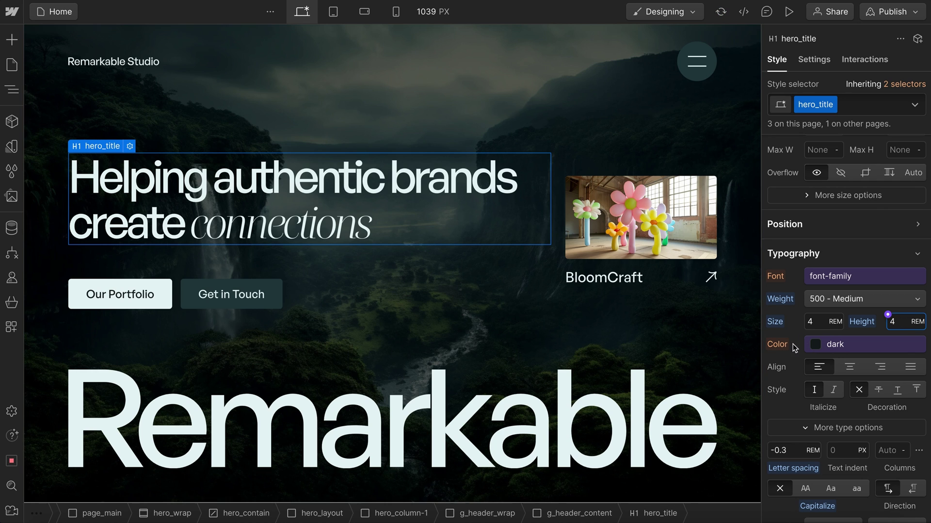
click(818, 321)
key(Up)
key(Up)
key(Up)
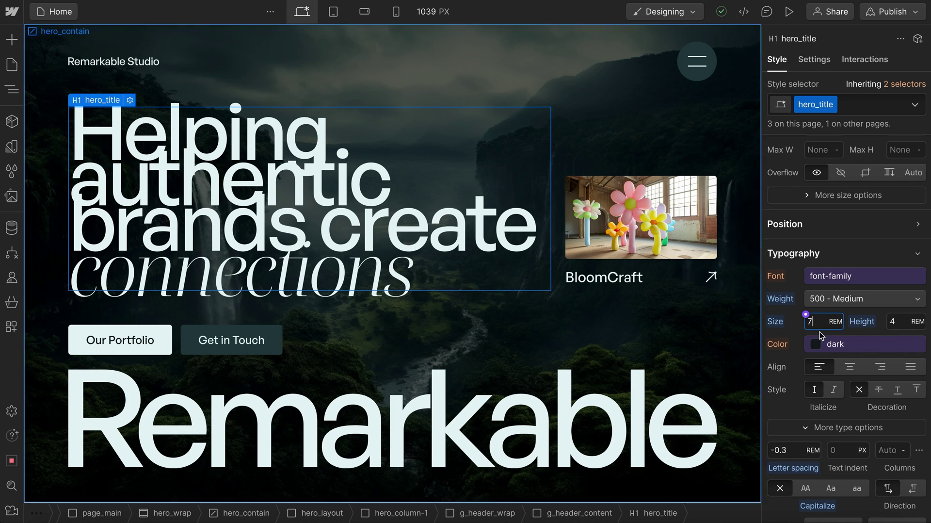
click(904, 322)
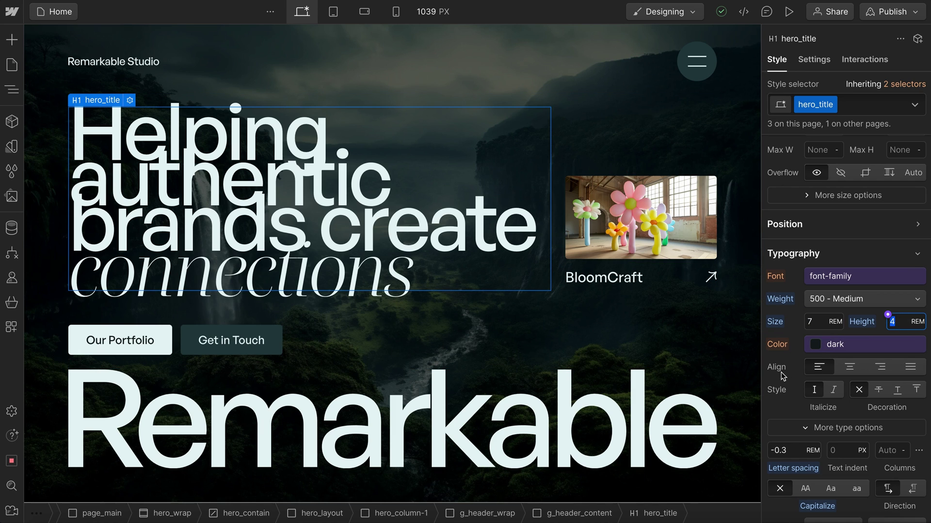
text(1)
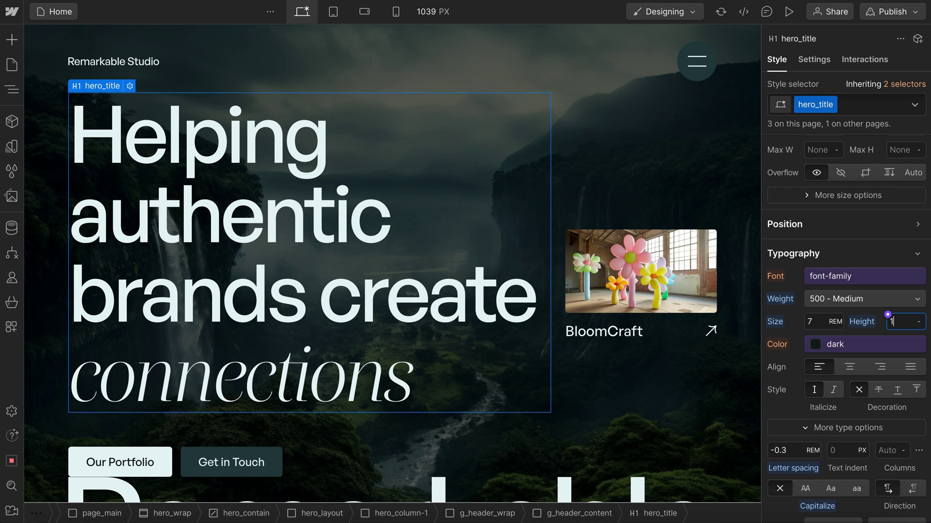
Return the font size to 4rem, adjust the line height again, then try a 2rem size
click(823, 321)
text(4)
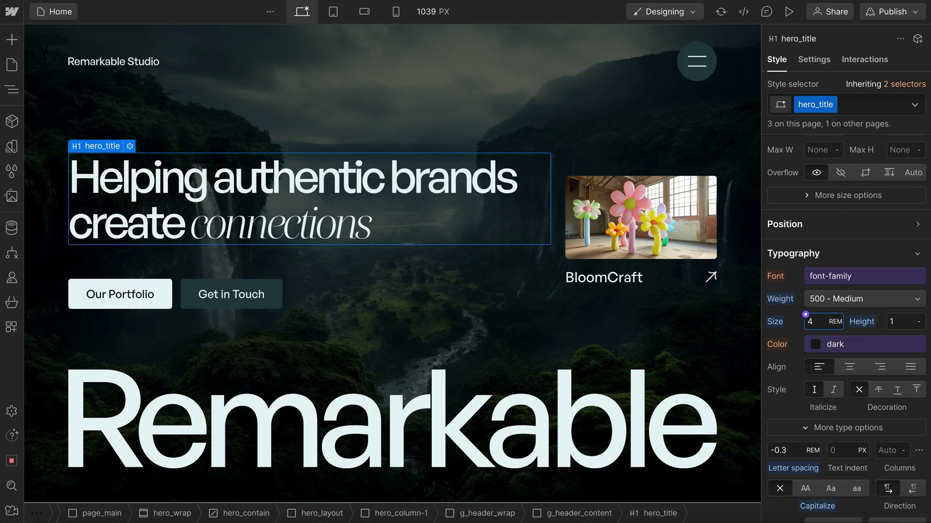
click(907, 320)
text(2)
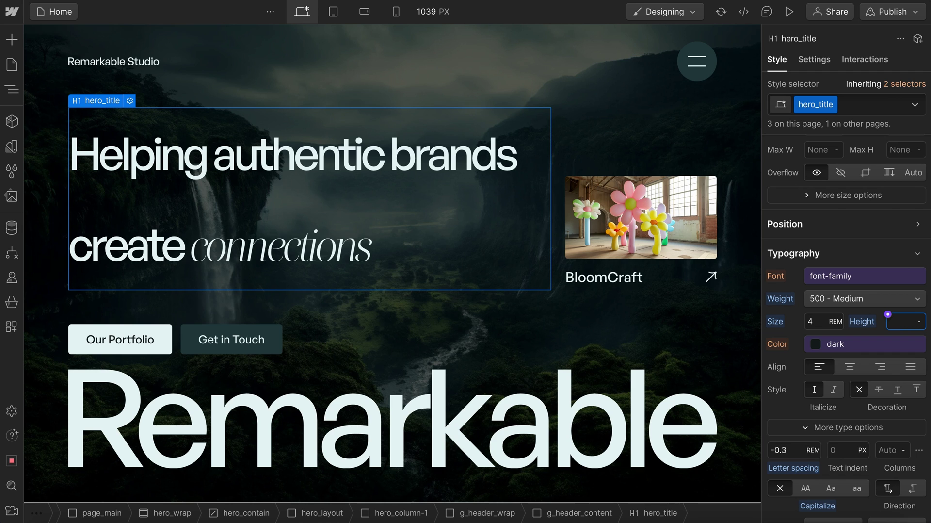
text(1)
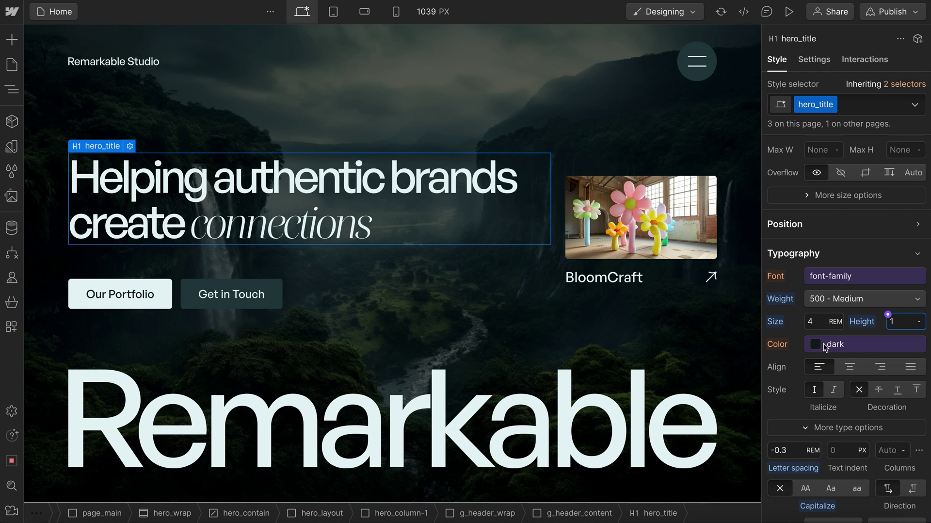
click(821, 322)
text(2)
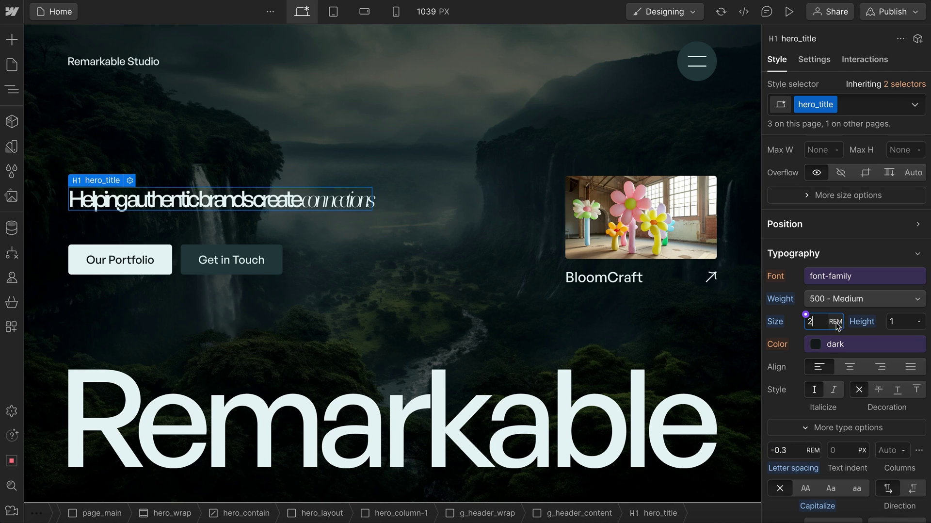
Restore the heading font size to 4 rem and set letter spacing to -0.03 em
key(Up)
key(Up)
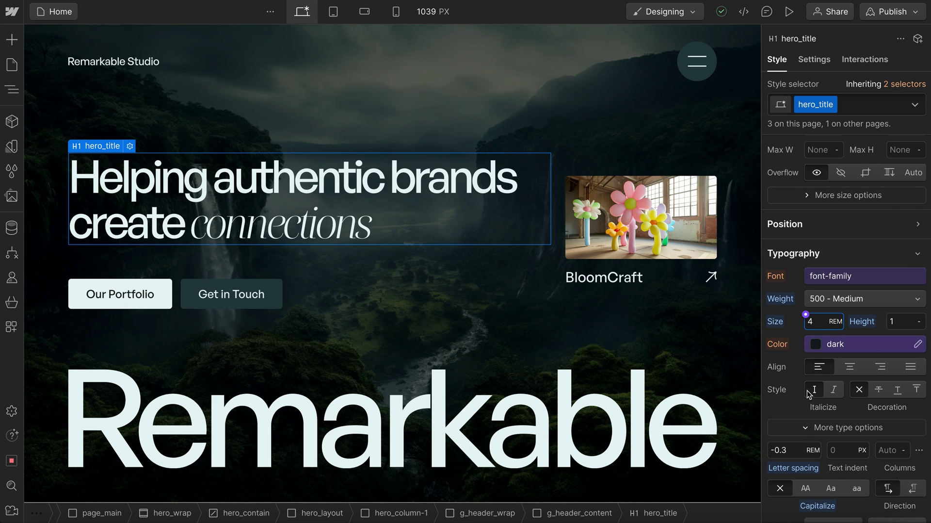
click(781, 450)
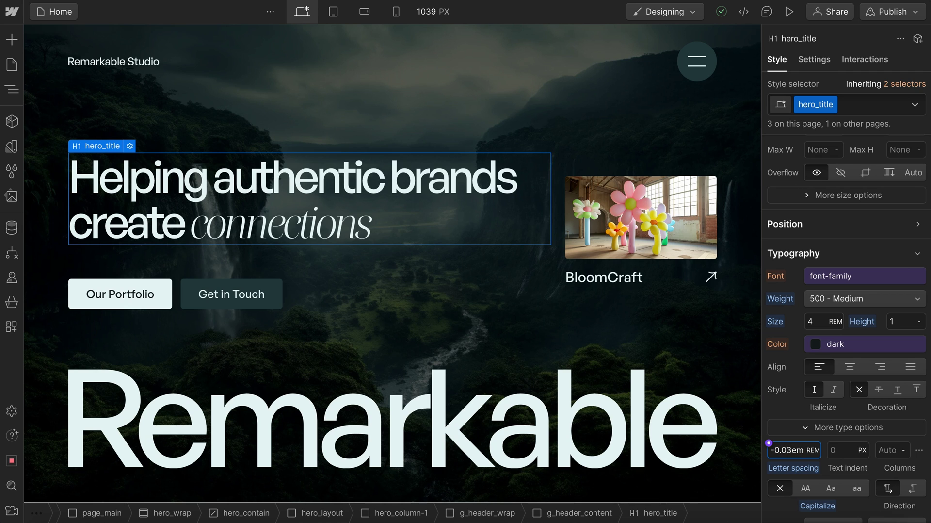
text(em)
key(Return)
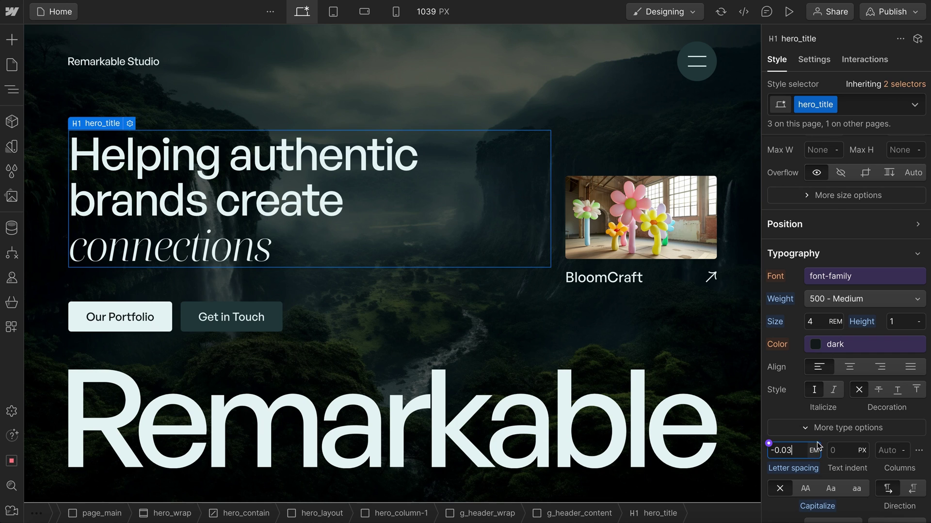
Try a 1 em max width on the heading, then reset max width to None
scroll(816, 184, up, 1)
click(819, 167)
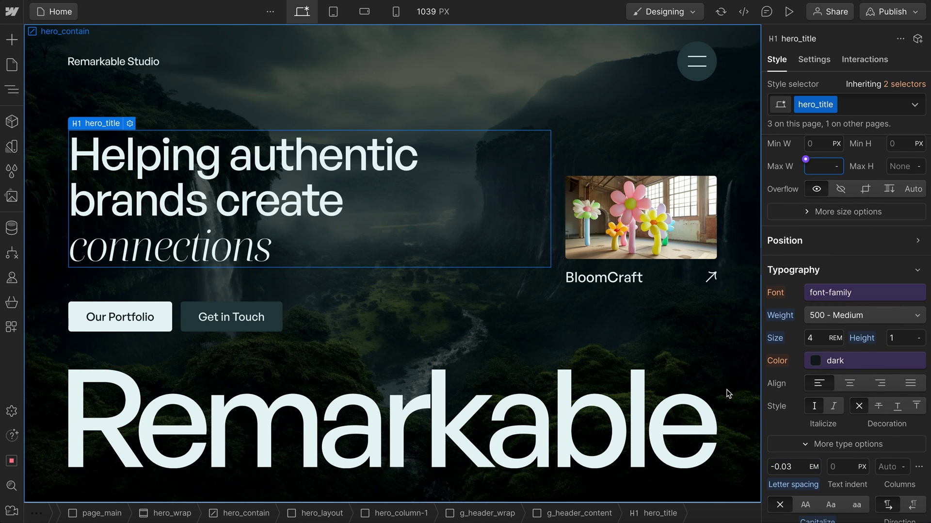
text(1em)
key(Return)
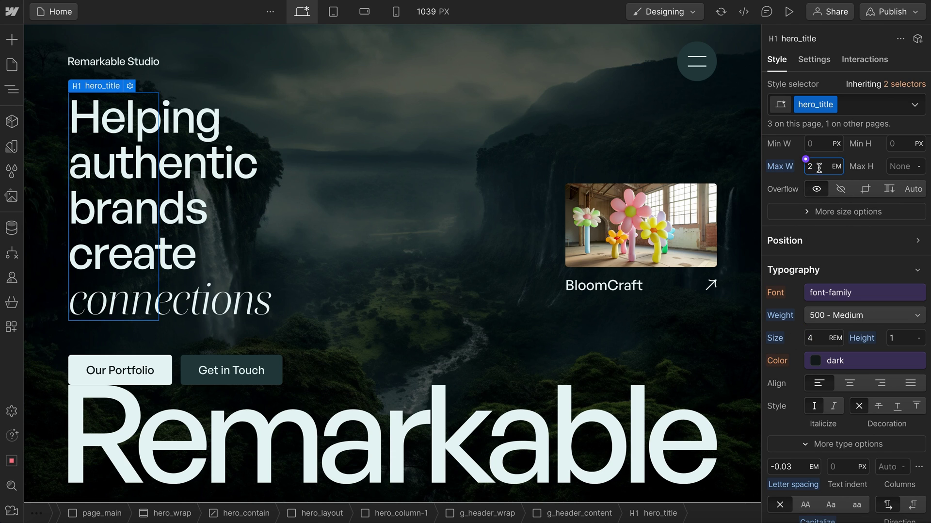
alt+click(782, 167)
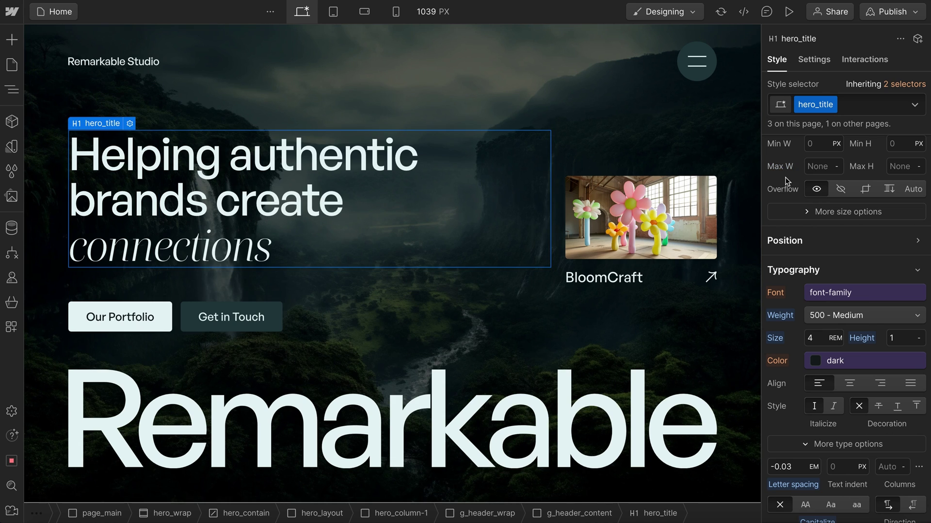
click(818, 338)
Set the heading font size to 3 rem
click(818, 339)
key(Down)
key(Down)
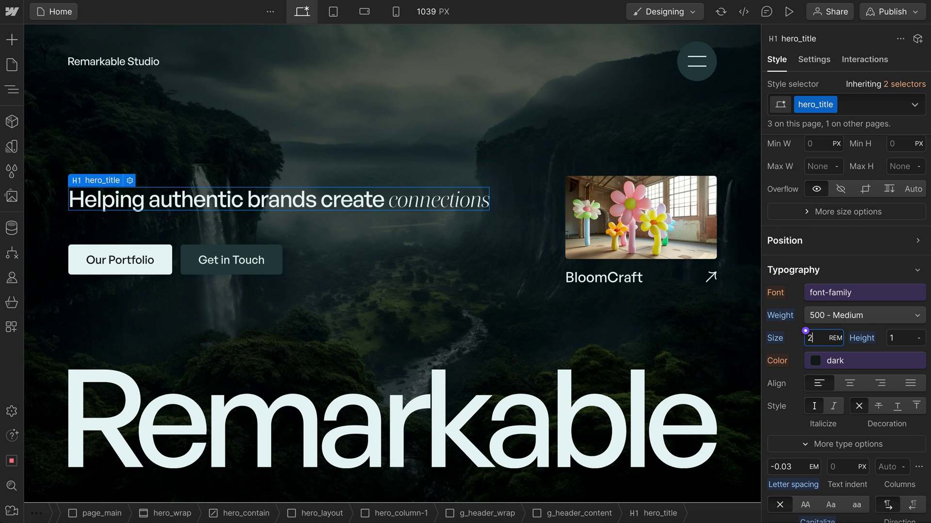
key(Up)
key(Up)
key(Return)
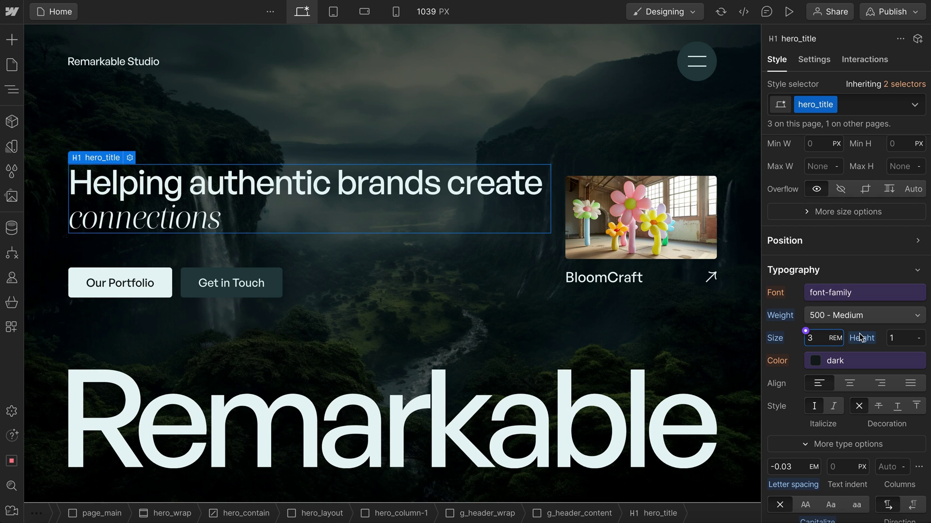
scroll(861, 335, down, 10)
click(790, 434)
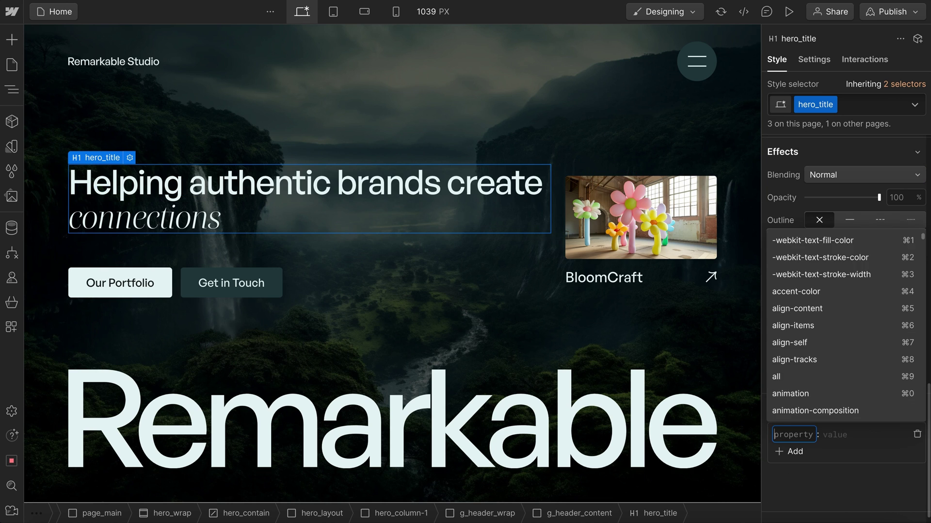
text(text-wrap)
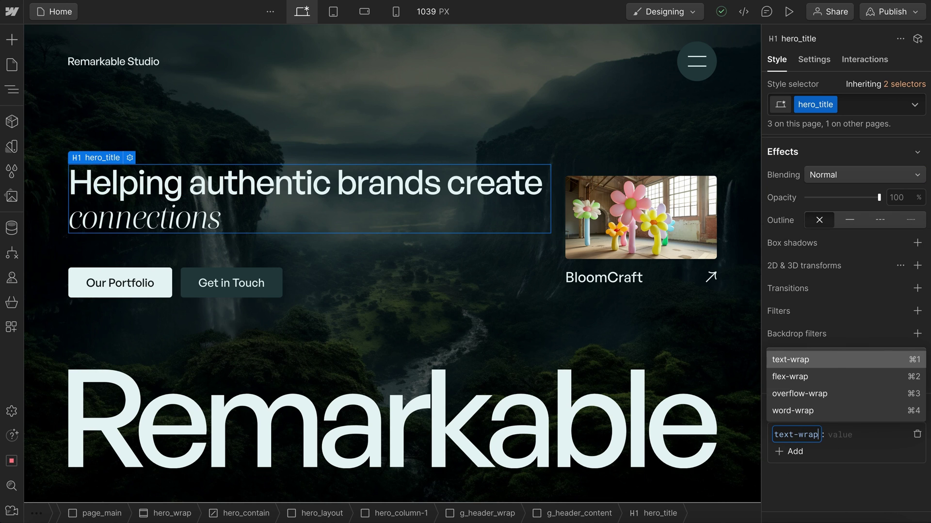
key(Tab)
text(balance)
key(Return)
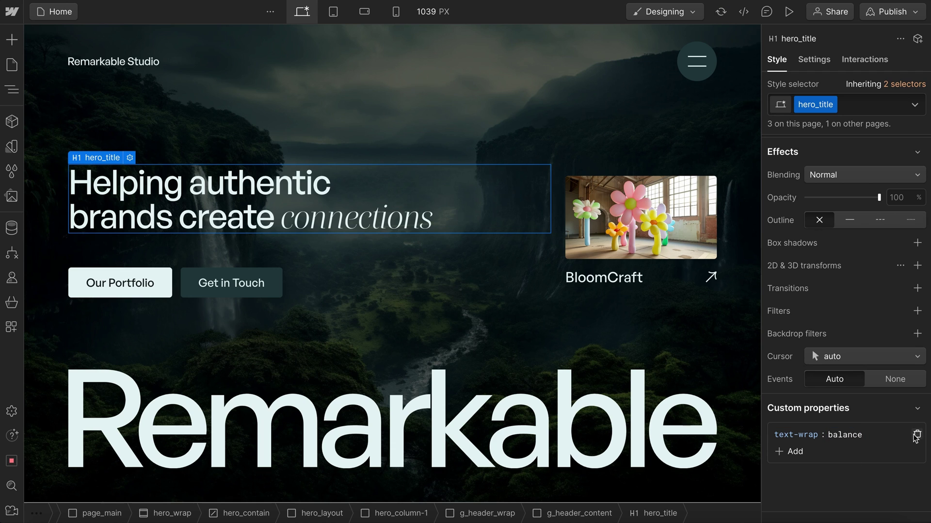
click(917, 435)
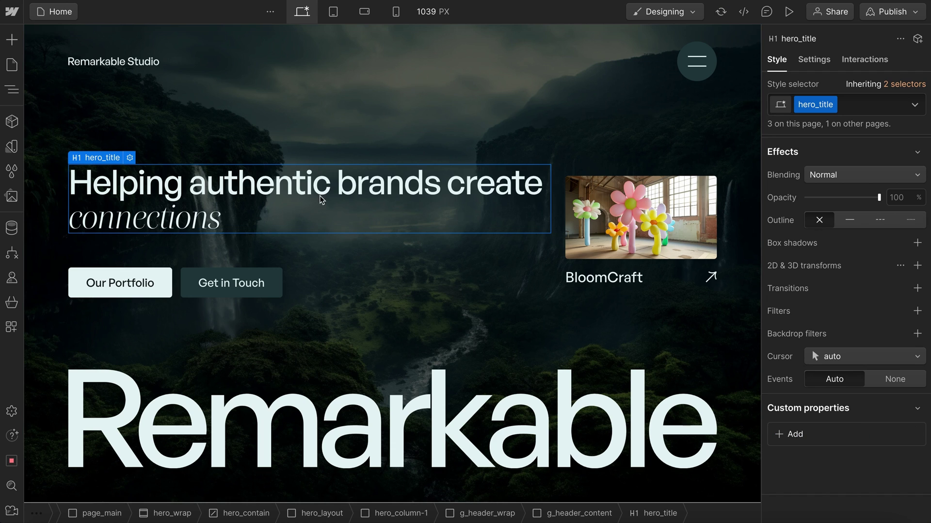
Enter a 10 rem max width, raise it to about 33 rem, and preview Mobile Landscape
scroll(843, 238, up, 6)
scroll(843, 238, up, 1)
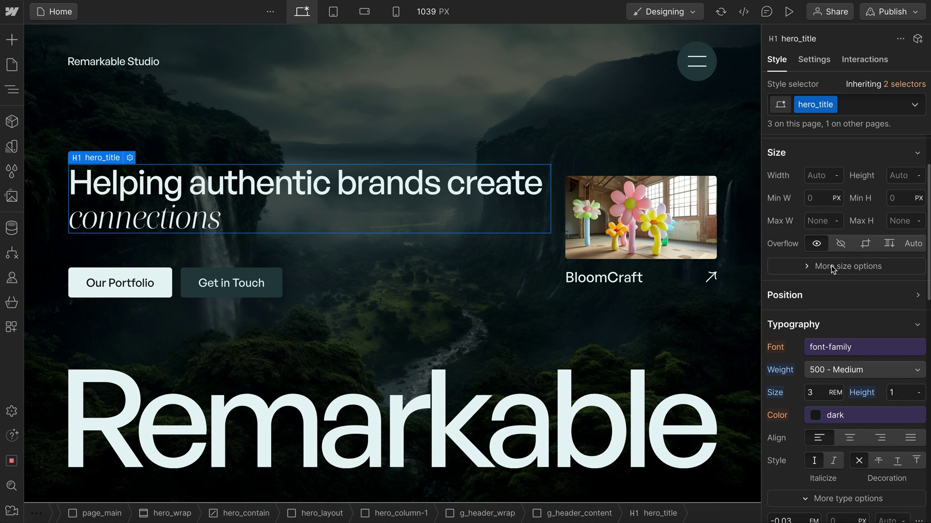
click(819, 221)
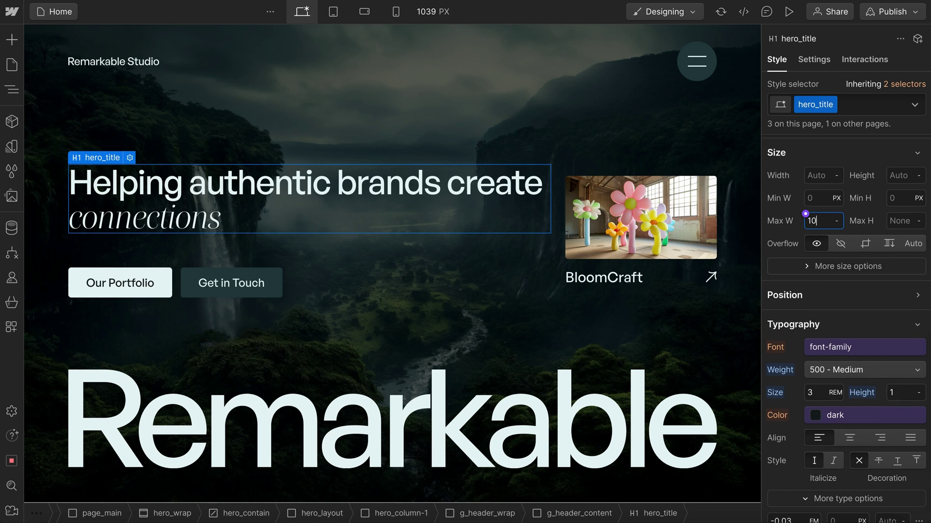
text(10)
key(Up)
key(Up)
key(Up)
key(Up)
key(Up)
key(Up)
key(Up)
key(Up)
key(Up)
key(Up)
key(Up)
key(Up)
key(Up)
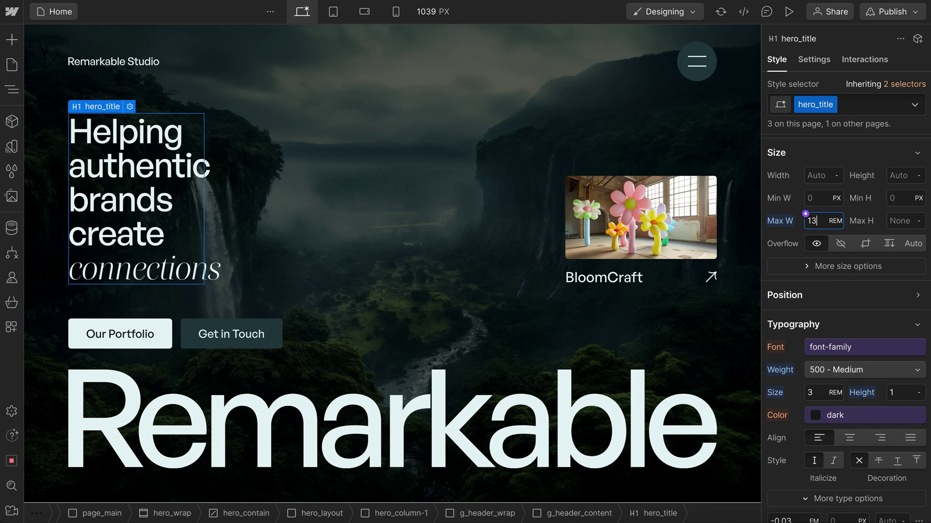
key(Up)
key(Up)
key(Up)
key(Up)
key(Up)
key(Up)
key(Up)
key(Up)
key(Up)
key(Up)
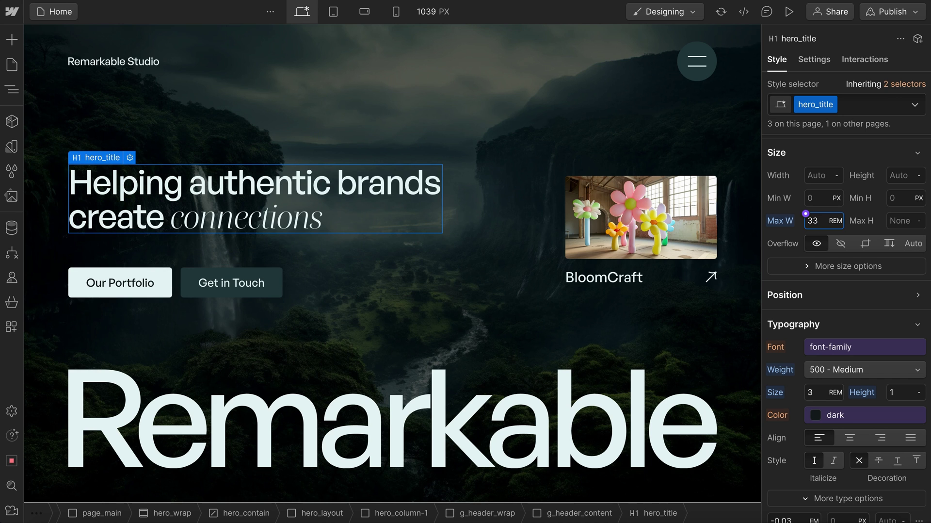
click(364, 11)
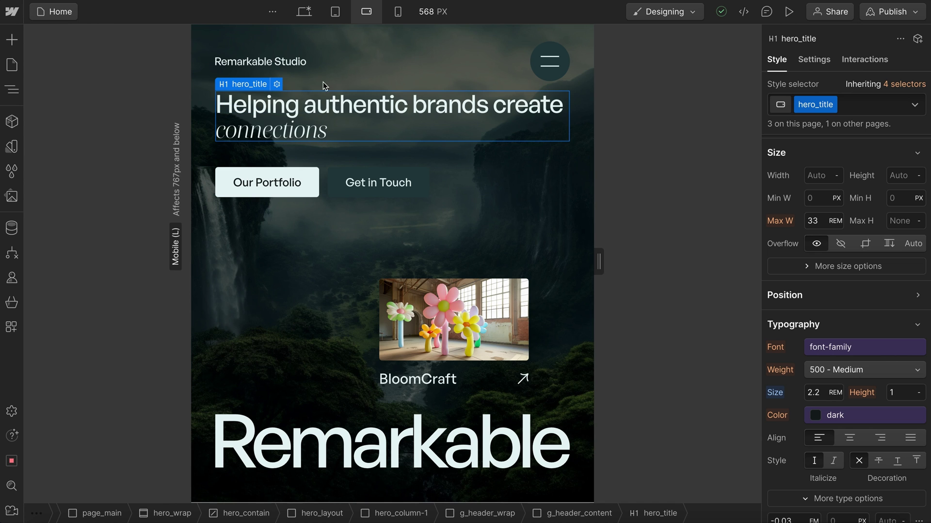
click(304, 14)
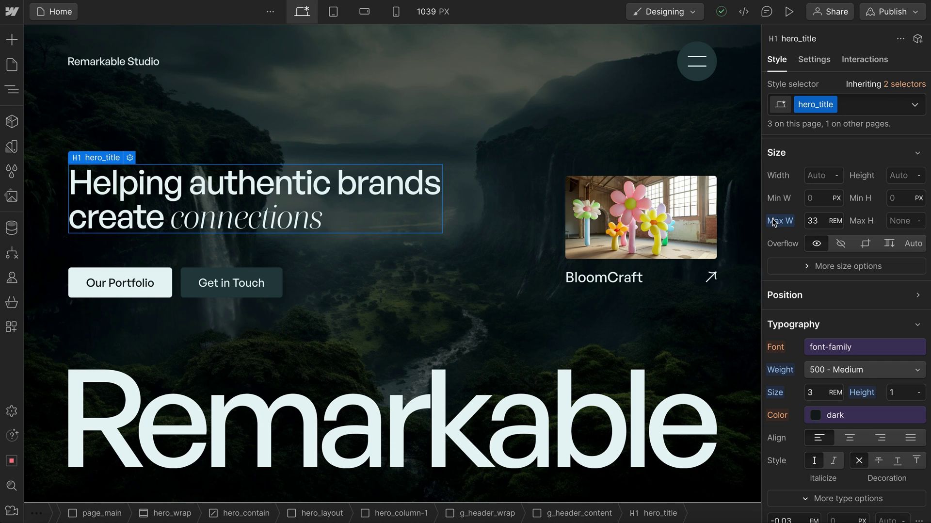
Change the max width to 12em, nudge it to 11.5 em, and check Mobile Landscape
click(815, 221)
text(12em)
key(alt+Down)
key(alt+Down)
key(alt+Down)
key(alt+Down)
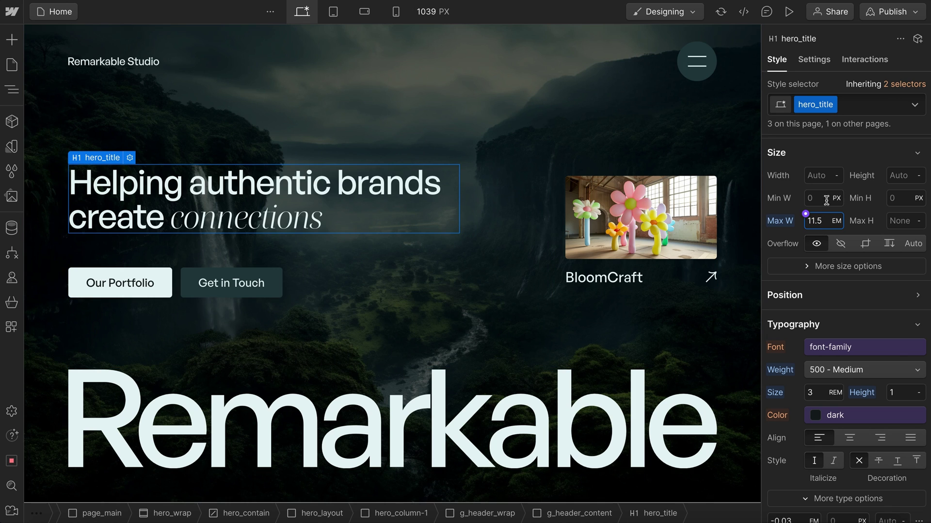
click(378, 12)
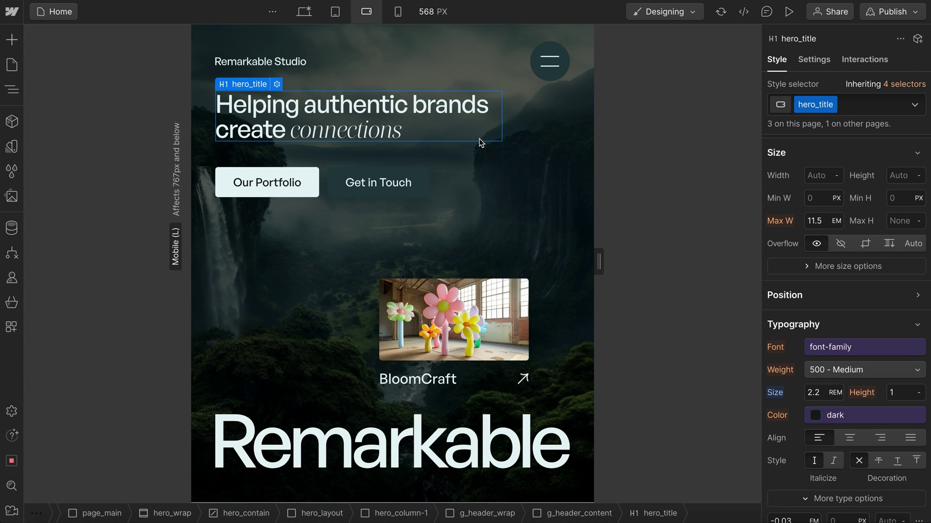
click(303, 11)
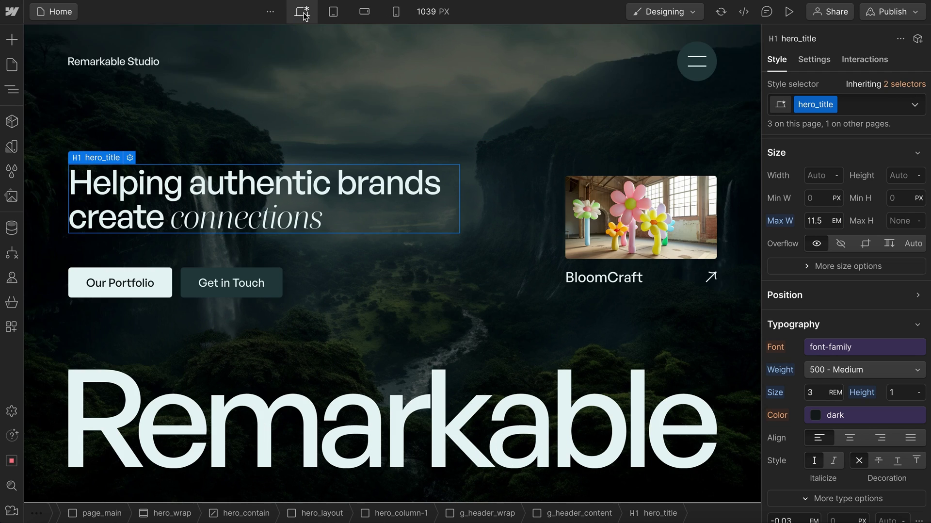
scroll(828, 306, down, 1)
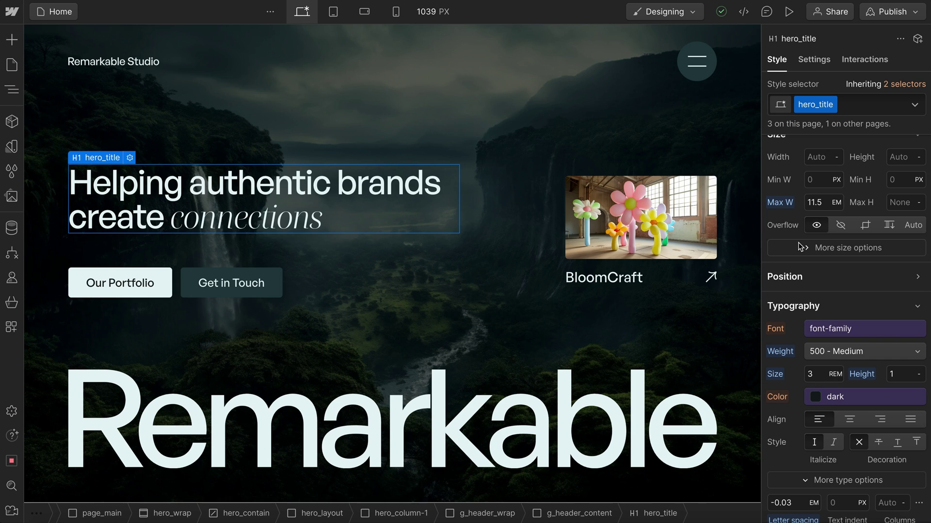
Replace the max width with 10ch, tune it to 19 ch, and preview Mobile Landscape
click(823, 202)
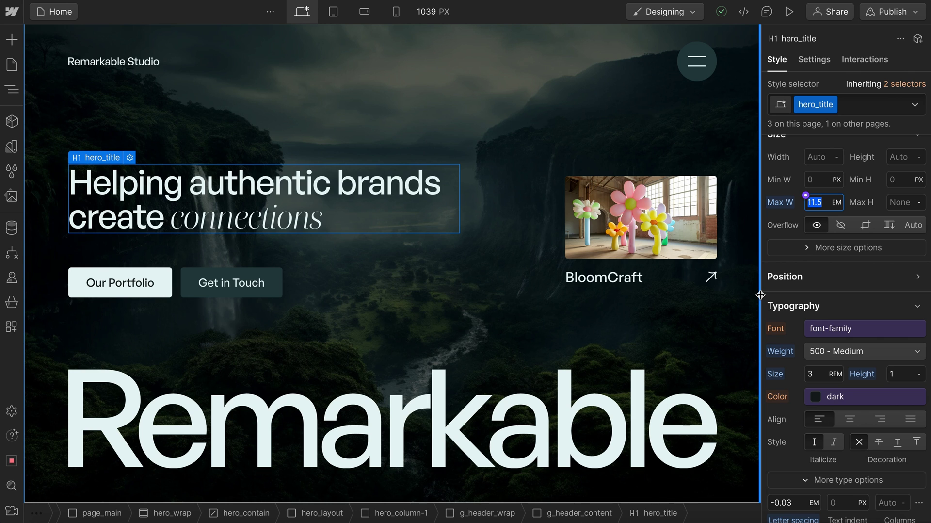
text(10ch)
key(Return)
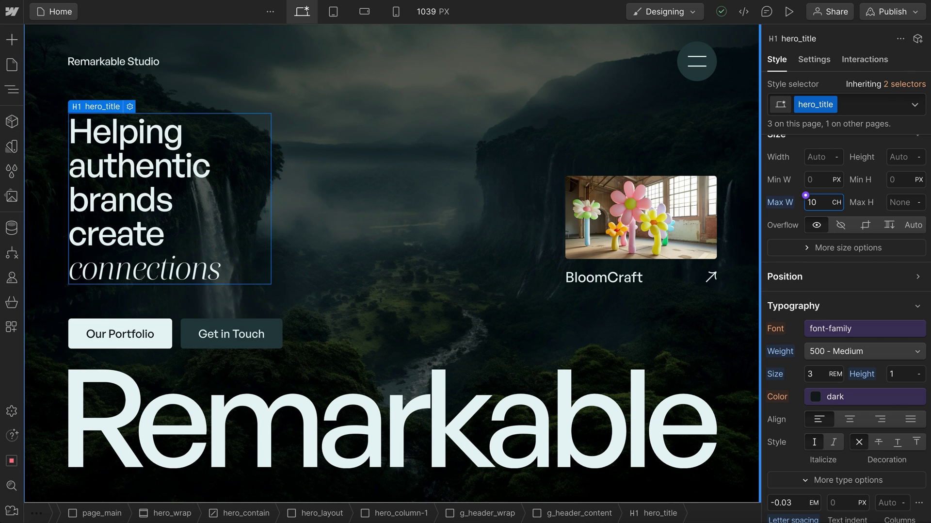
key(shift+Up)
key(shift+Up)
key(Down)
key(Down)
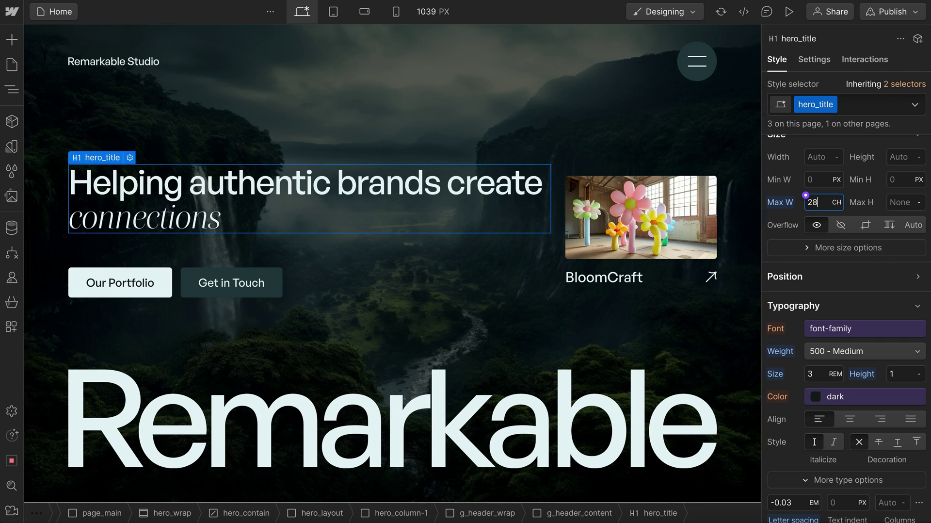
key(Down)
key(Down)
key(Down)
key(Down)
key(Down)
key(Down)
key(Down)
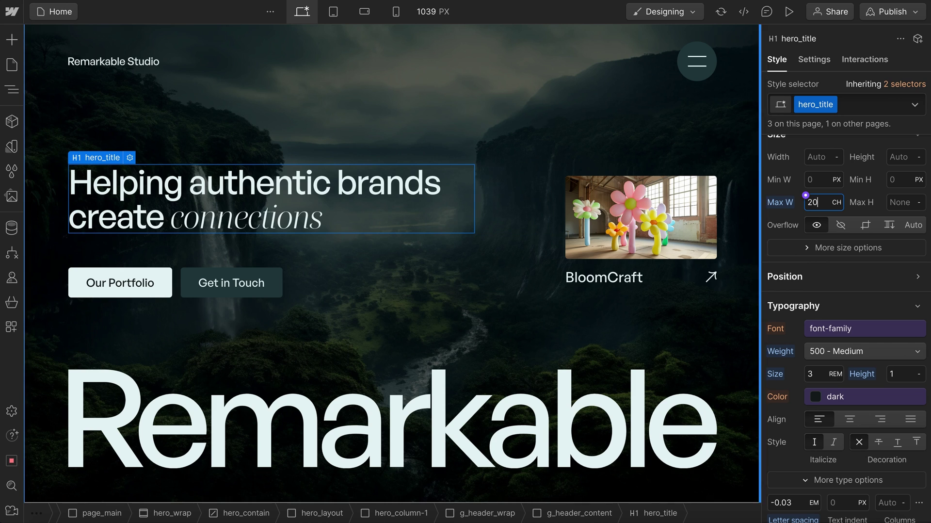
key(Down)
key(Up)
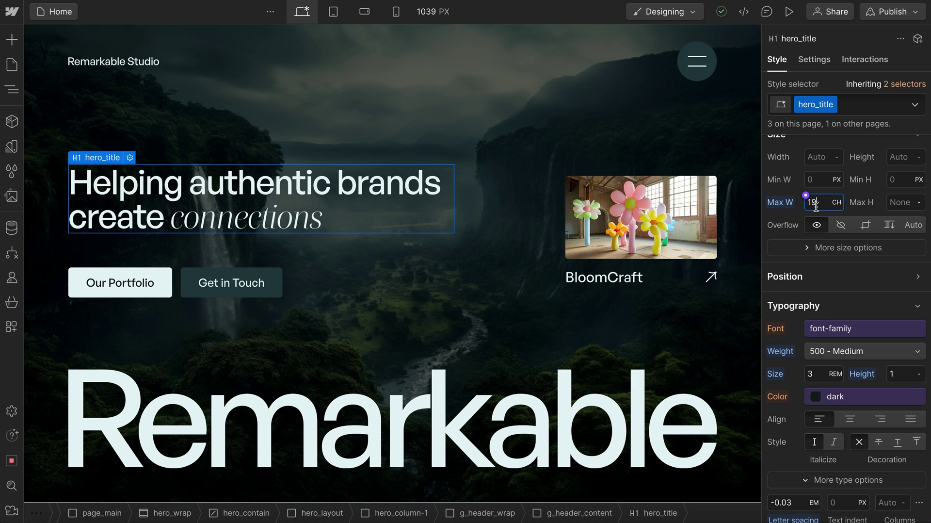
click(365, 13)
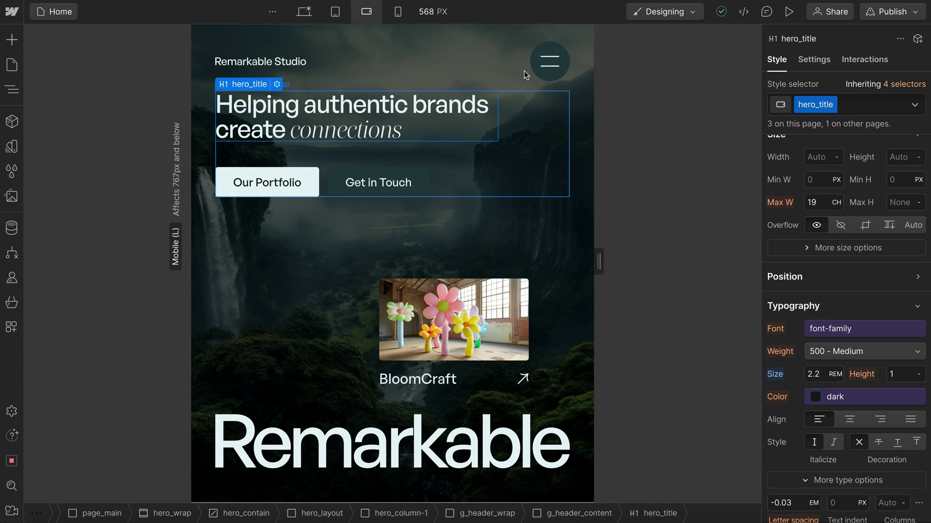
click(301, 14)
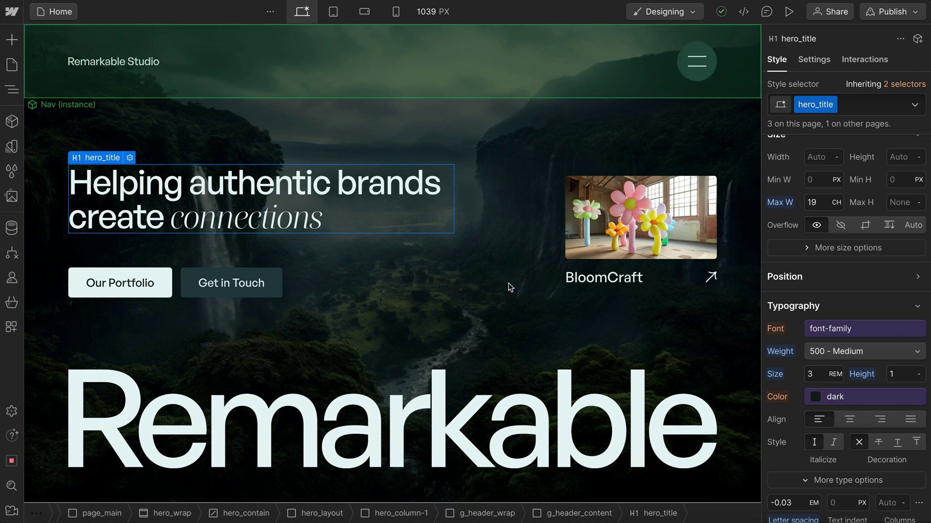